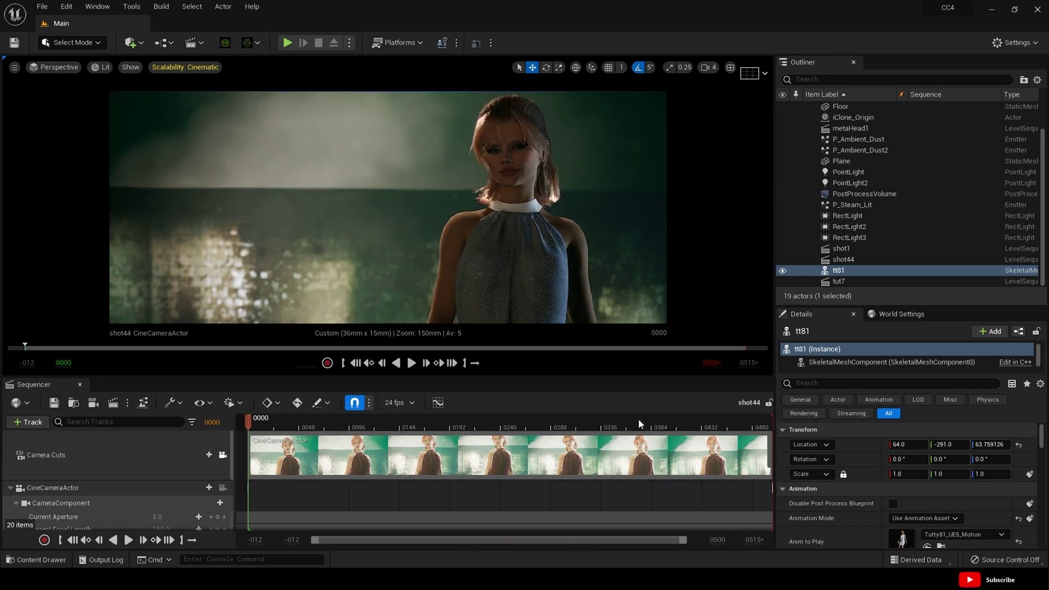
- Preview the shot at frame 0164, then rewind the sequence to its first frame
click(421, 425)
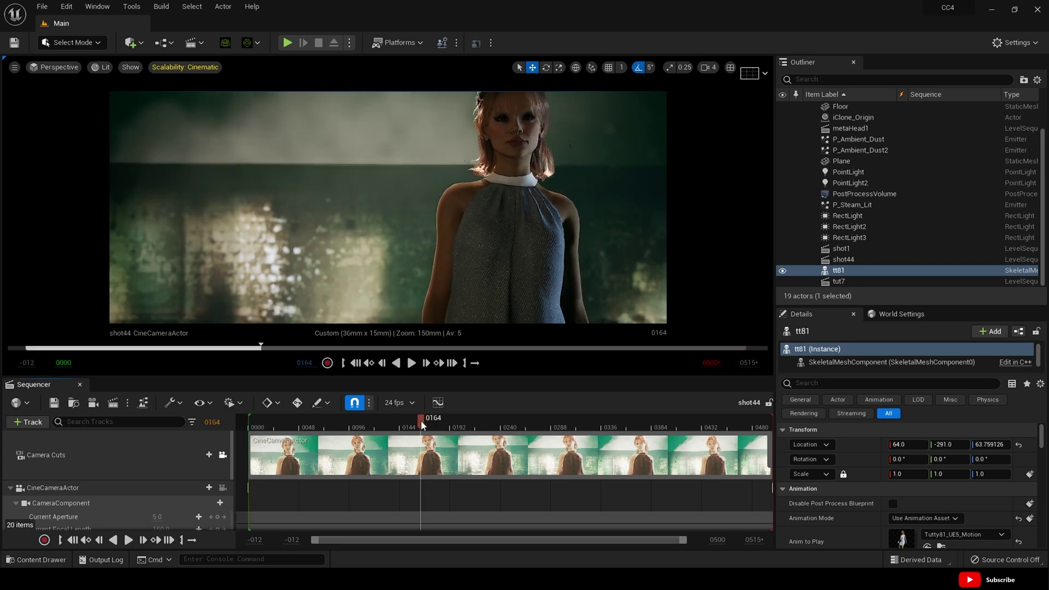
click(355, 363)
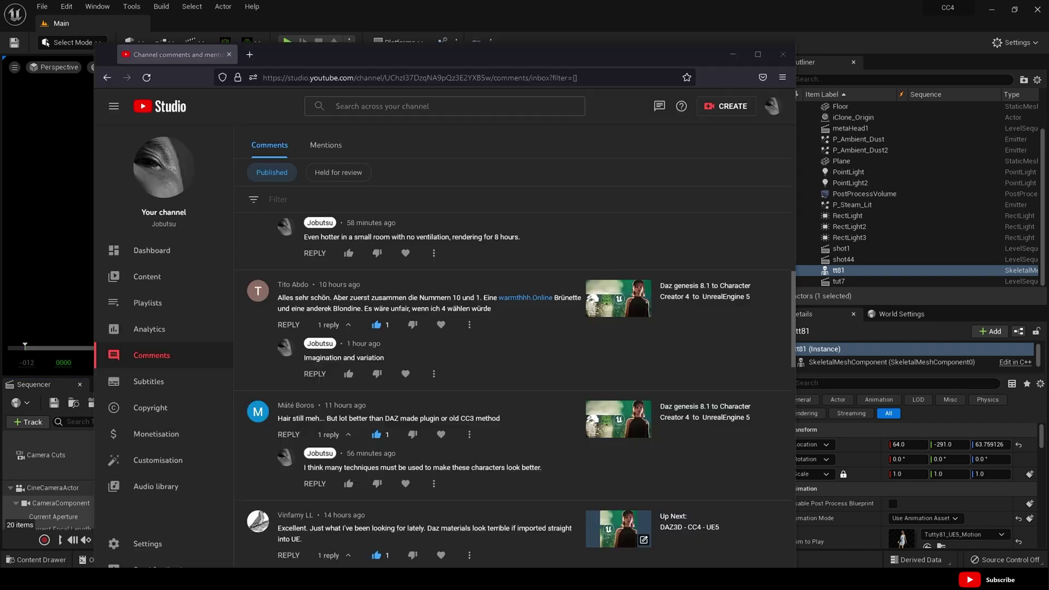
key(alt+Tab)
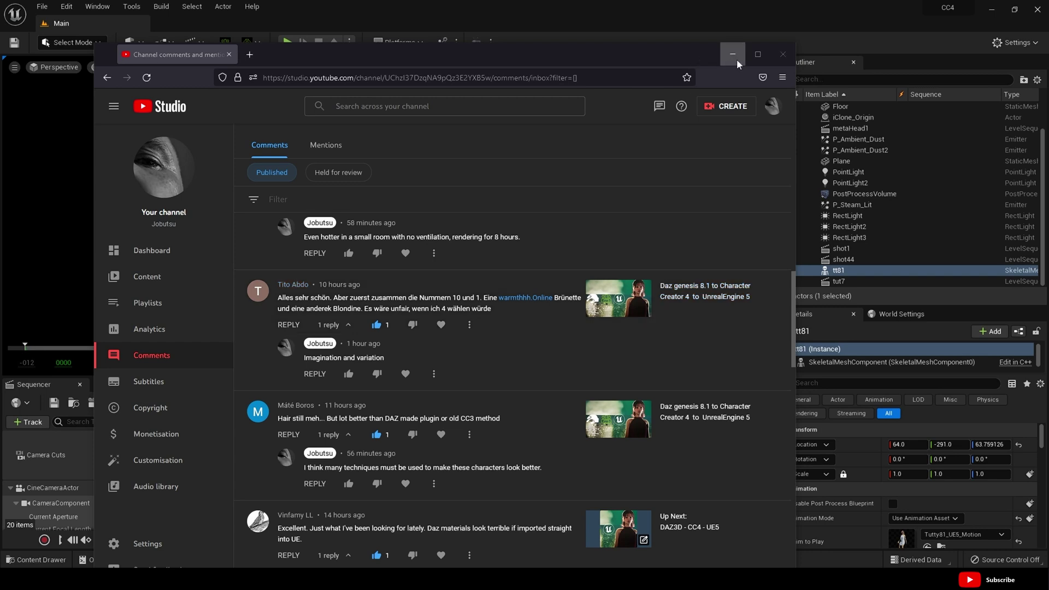
click(778, 58)
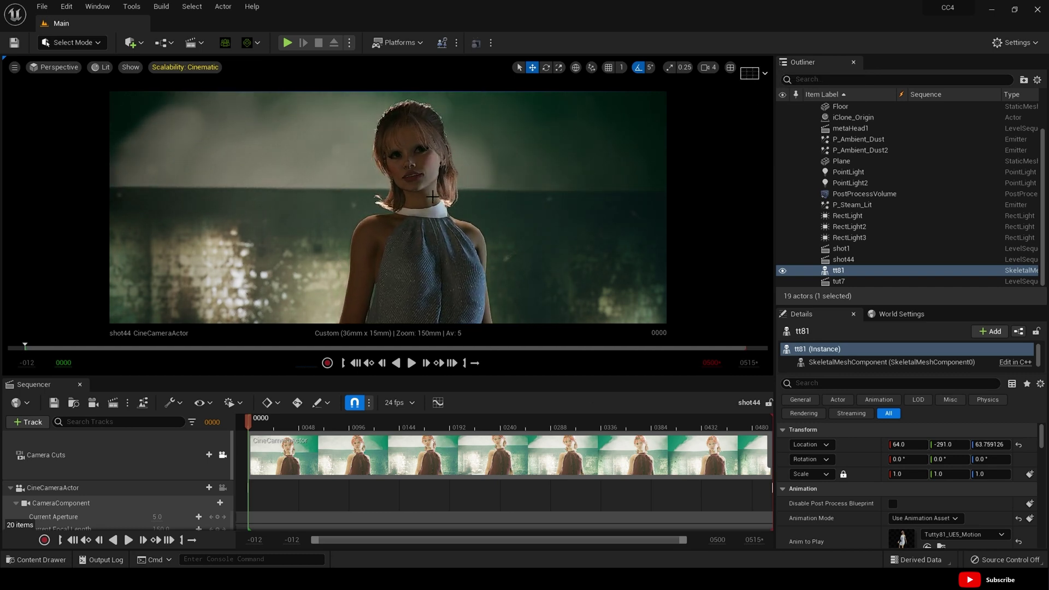
- Open the Tutty81_UE5_Motion animation from the Details panel's Anim to Play thumbnail
scroll(880, 475, down, 2)
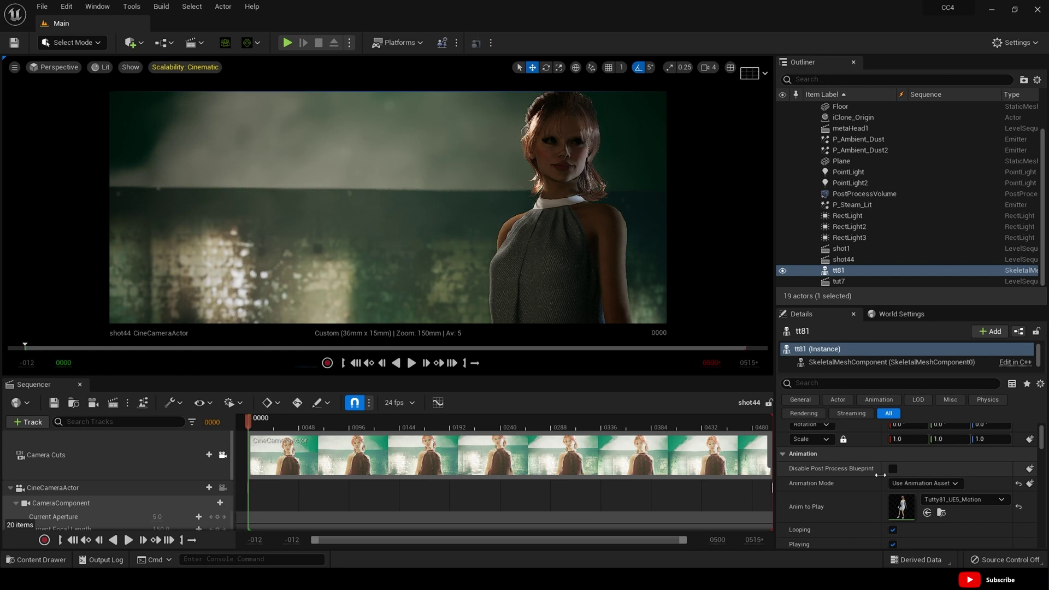
double_click(901, 506)
scroll(710, 271, up, 5)
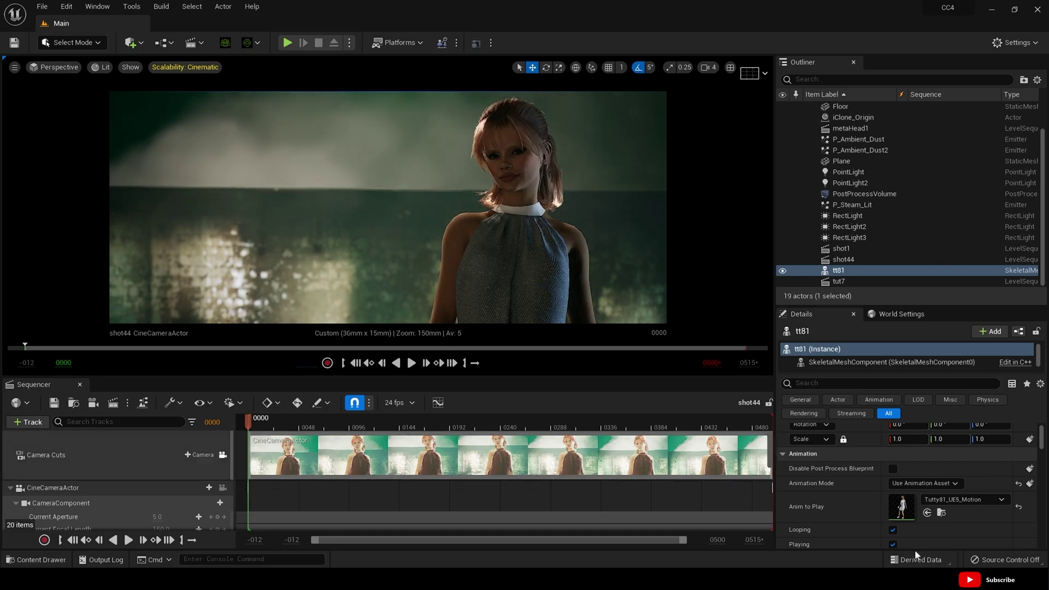
- From Tutty81_UE5_Motion, switch to the tt81 skeletal mesh and set Element 1 to Std_Skin_Head_HQ_Inst
double_click(911, 519)
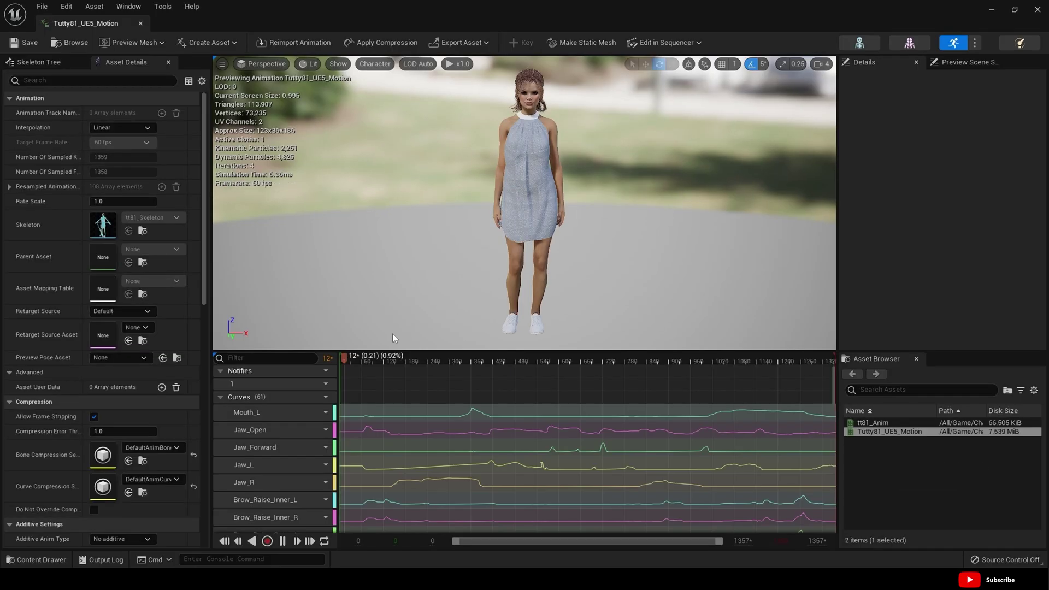
click(910, 43)
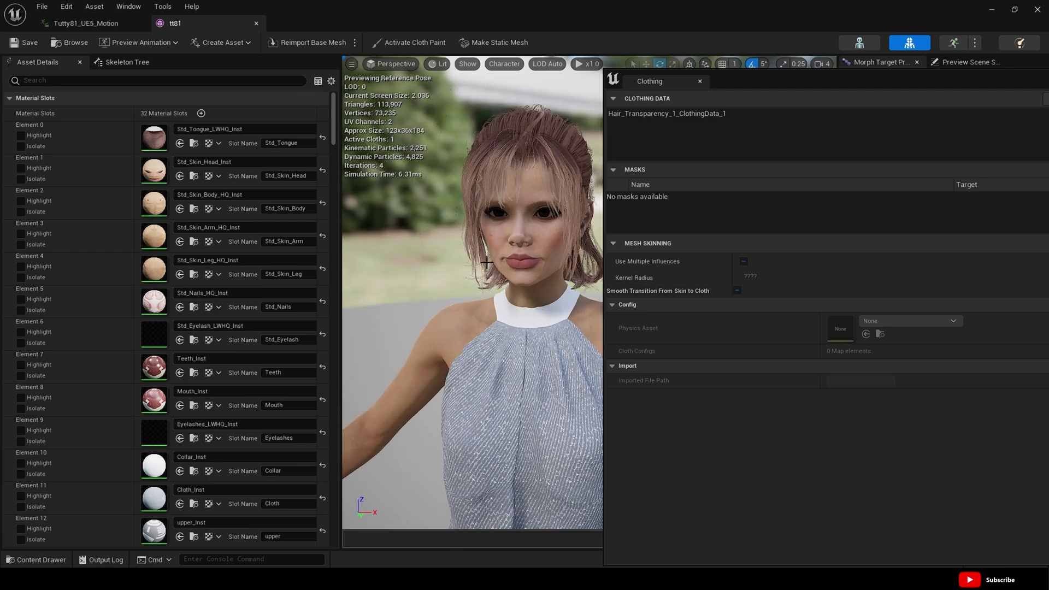
click(215, 163)
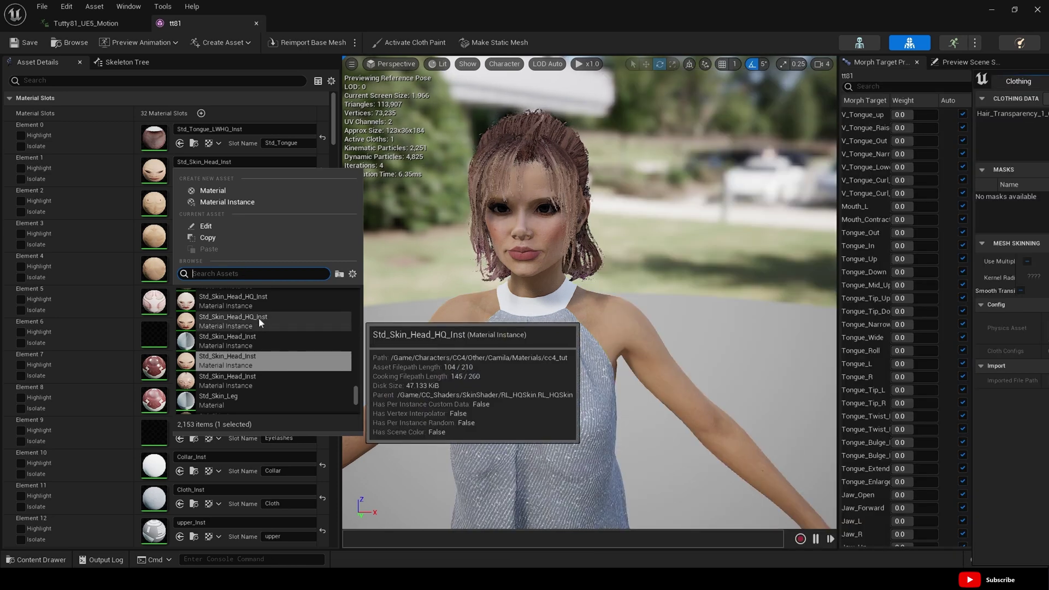
click(258, 317)
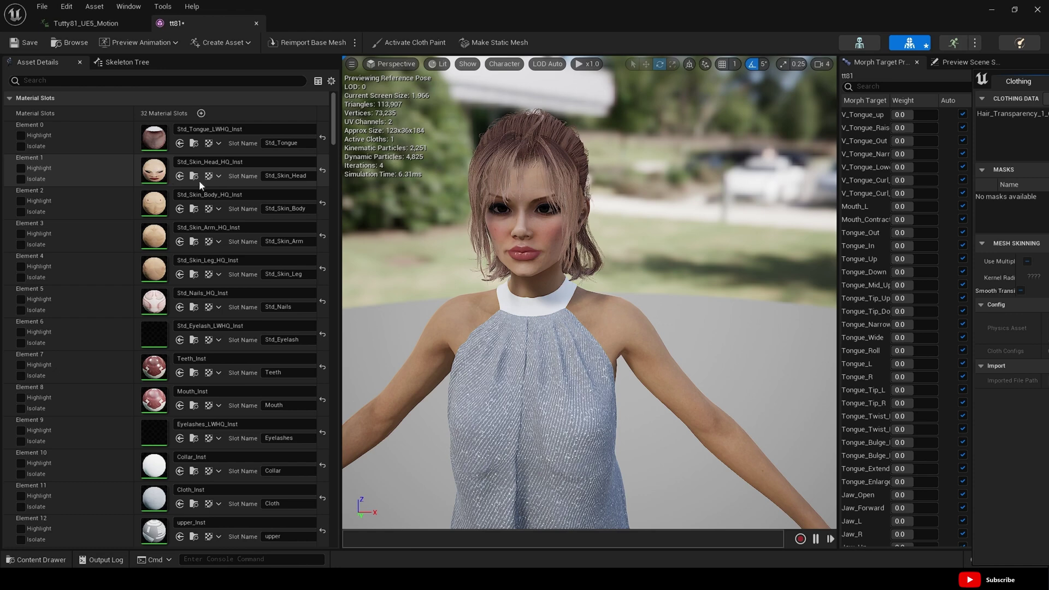
- Find the dress's Cloth_Inst slot in the material list and open it
scroll(589, 292, up, 4)
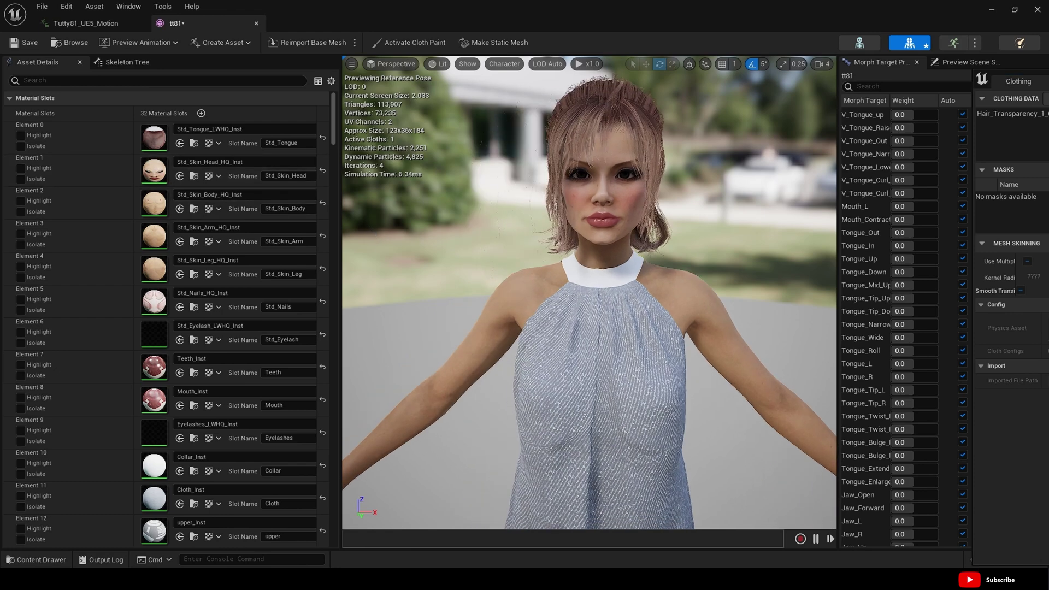
scroll(589, 292, down, 4)
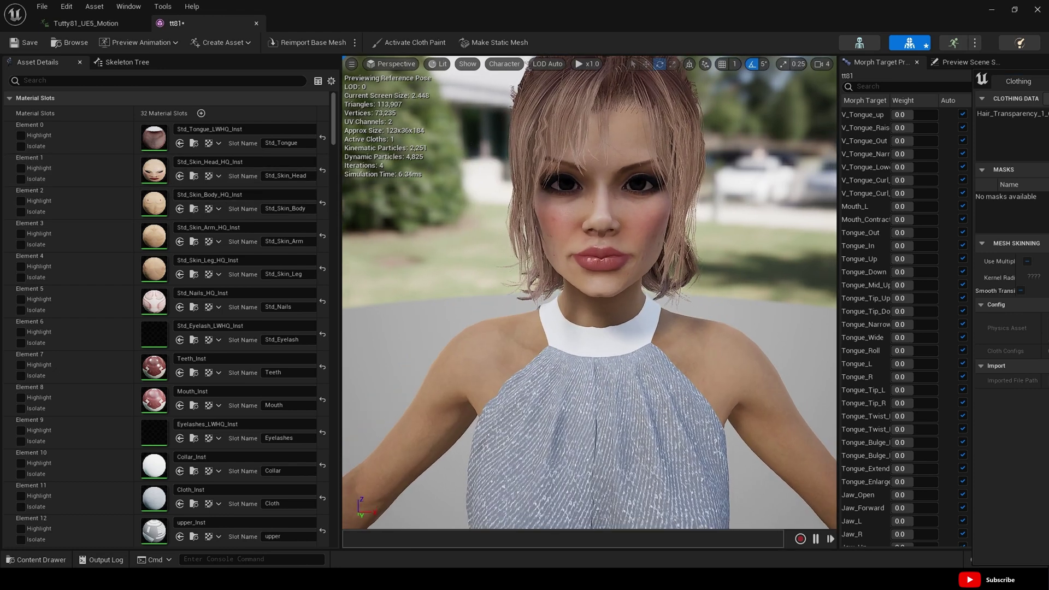
scroll(179, 255, down, 2)
scroll(180, 254, down, 12)
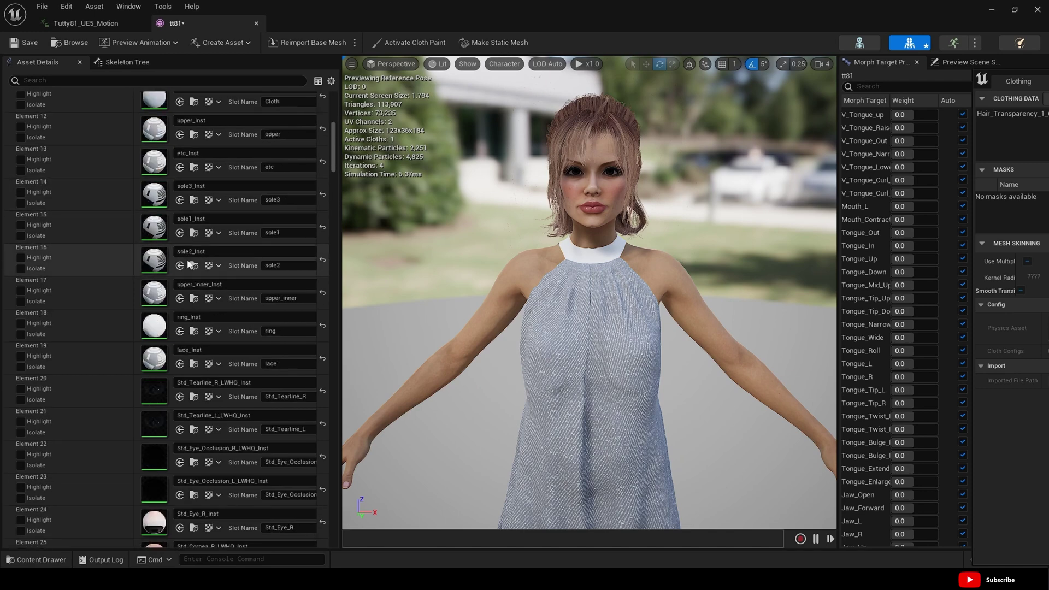
scroll(303, 297, up, 5)
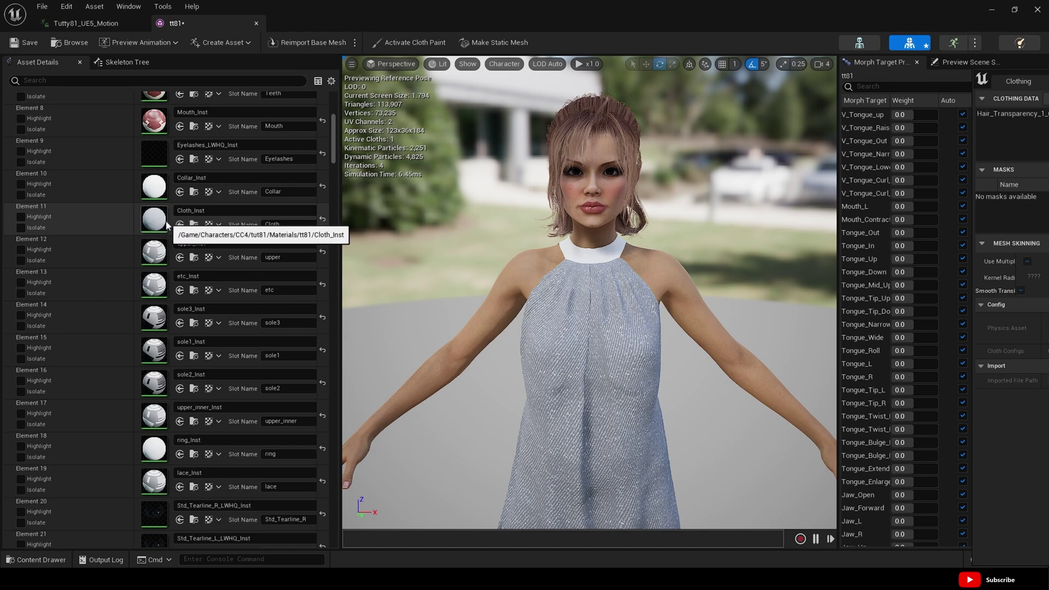
click(24, 218)
click(24, 217)
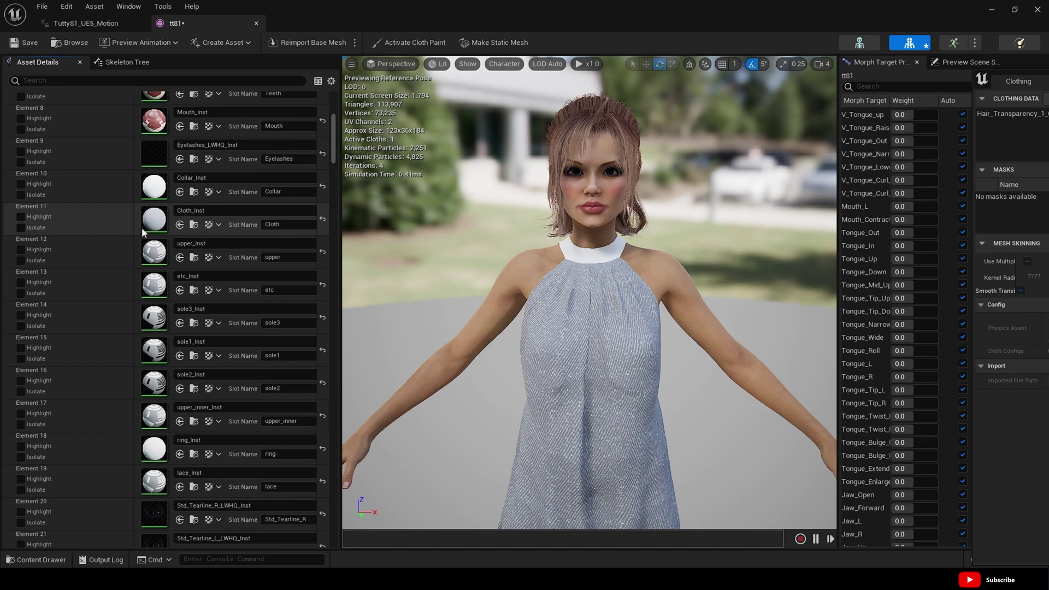
double_click(156, 223)
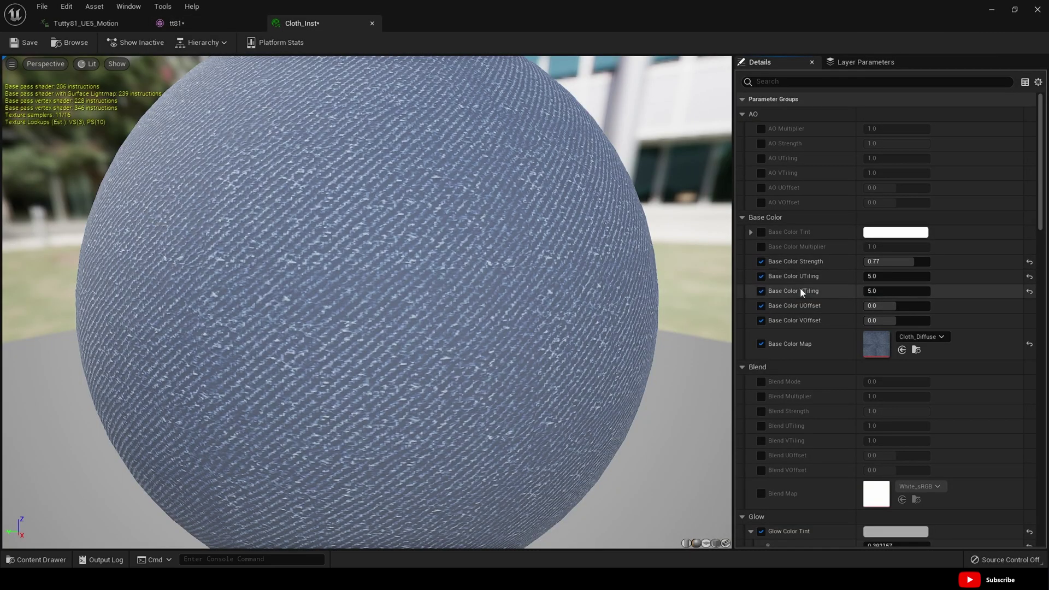
- Set the Cloth_Diffuse texture's saturation to 0 and save it
double_click(872, 349)
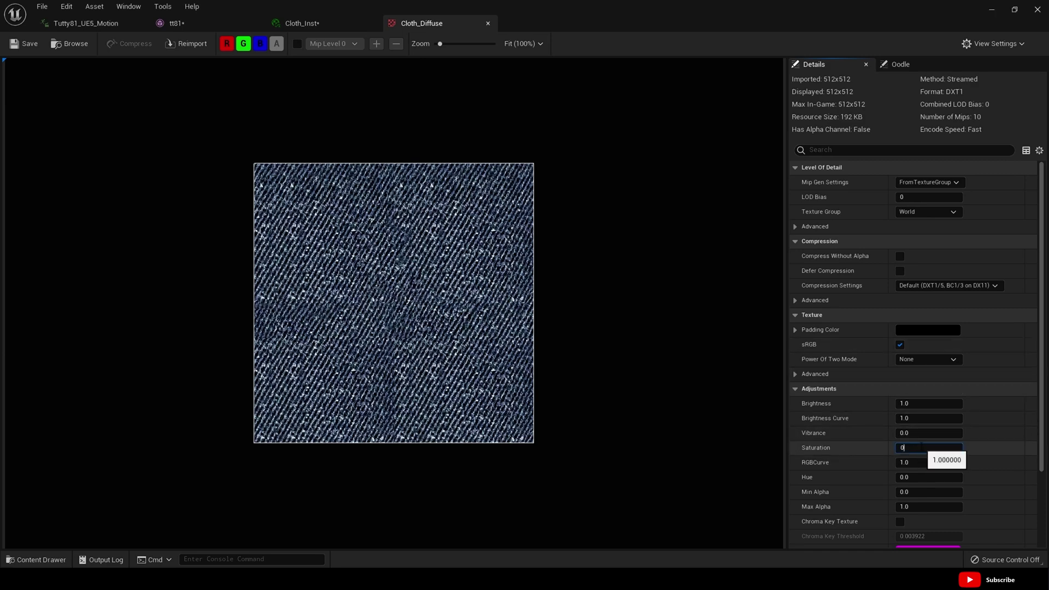
text(0)
key(Return)
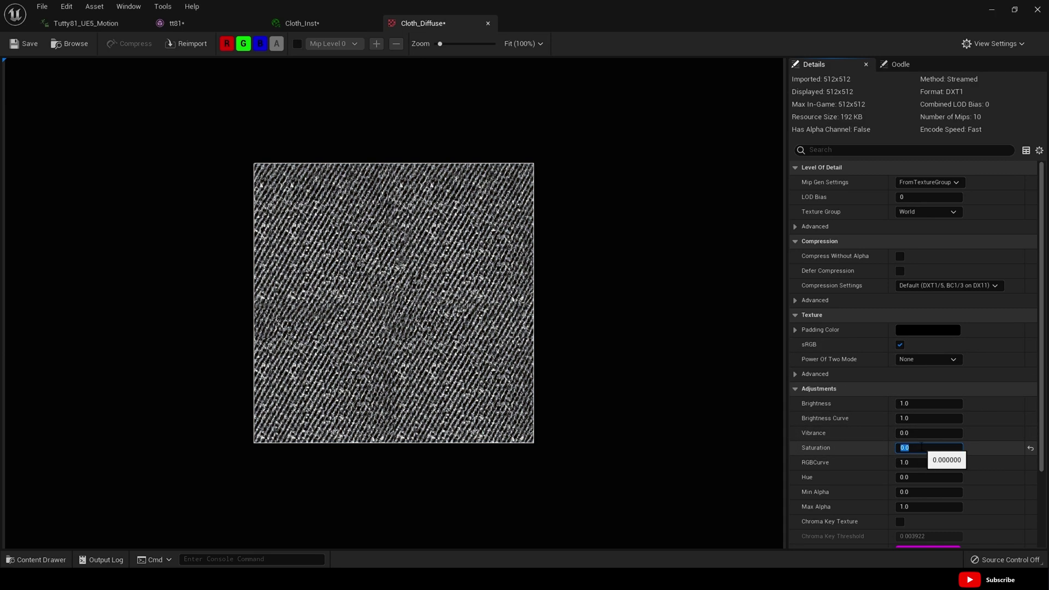
click(30, 44)
click(488, 23)
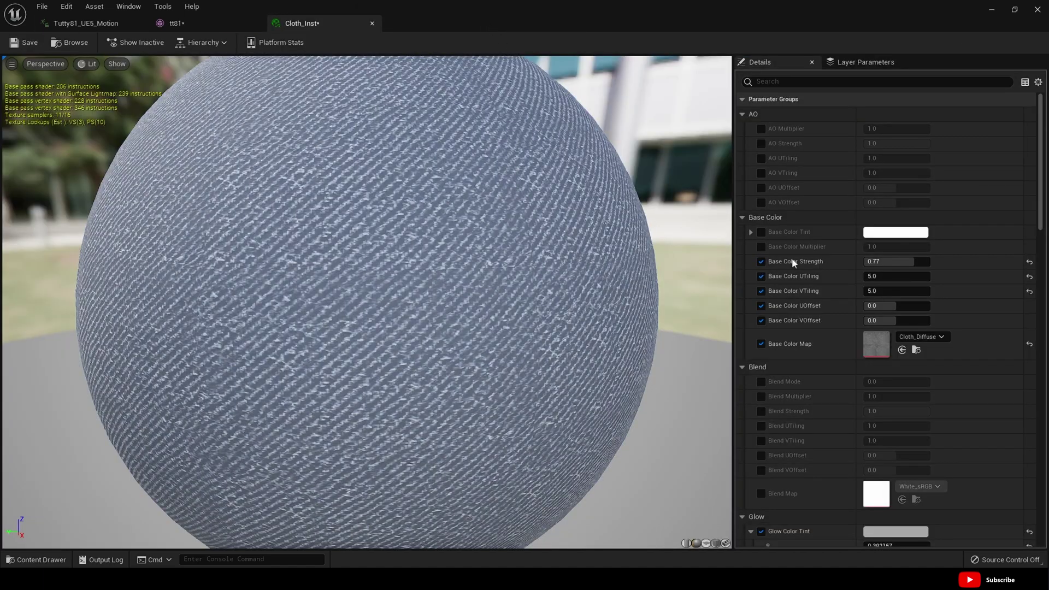
- Enable Cloth_Inst's Base Color Tint as dark red (R 0.22, G 0, B 0) and save
scroll(476, 299, down, 5)
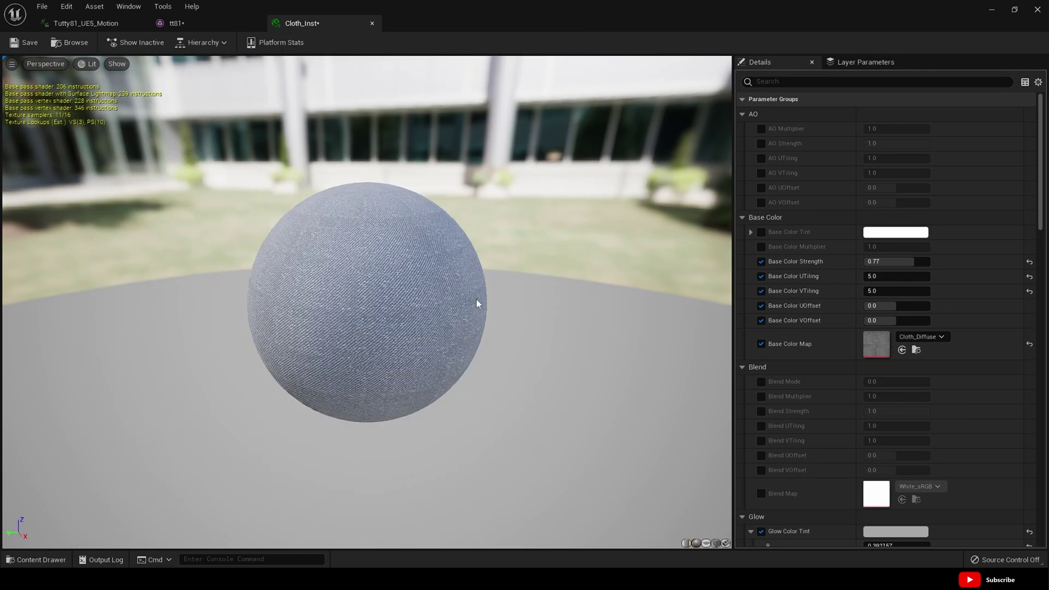
drag(413, 326, 413, 327)
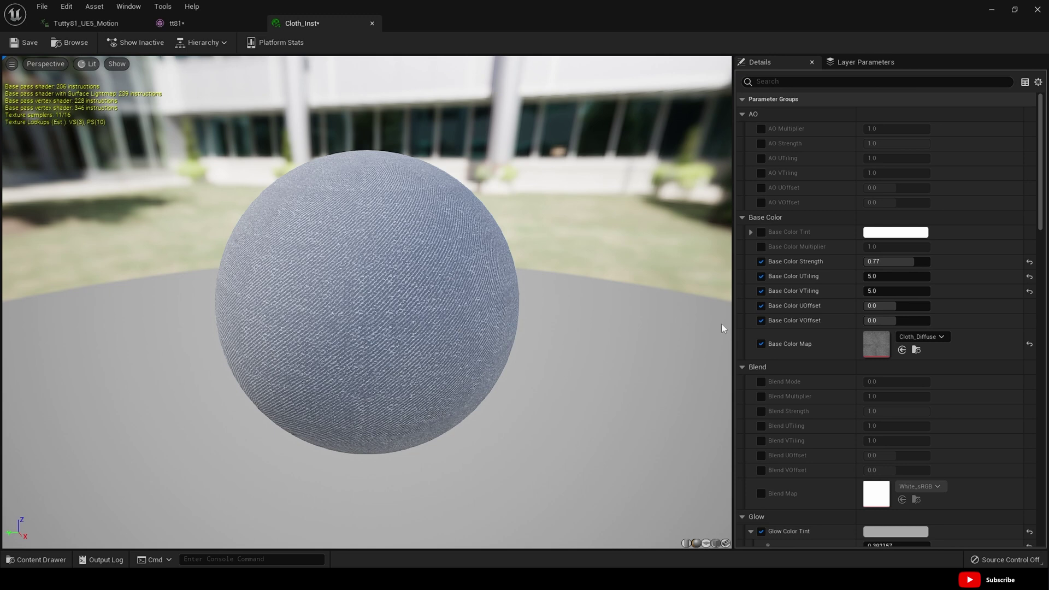
click(761, 232)
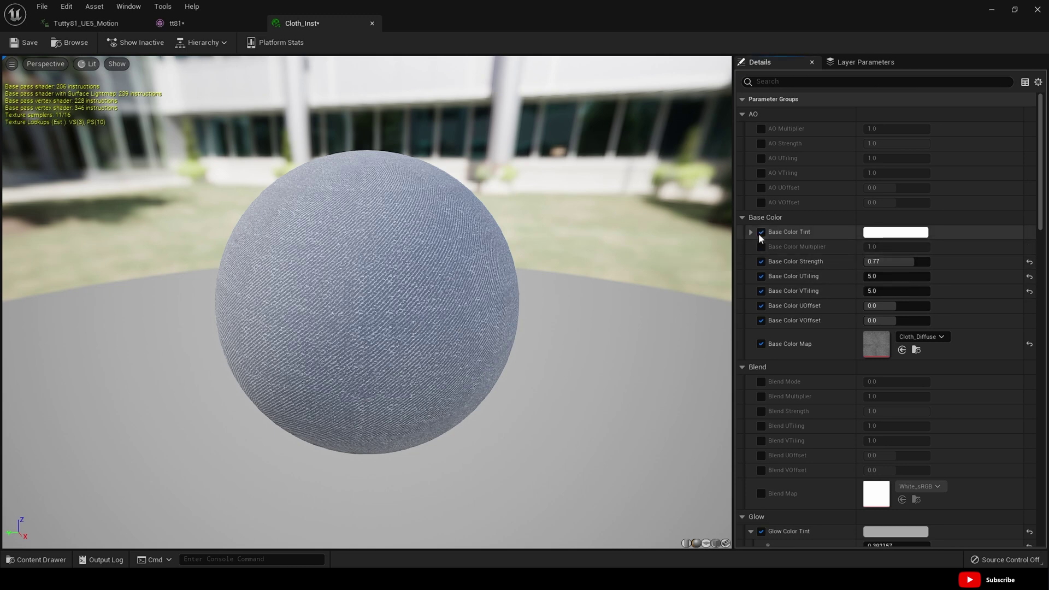
click(895, 239)
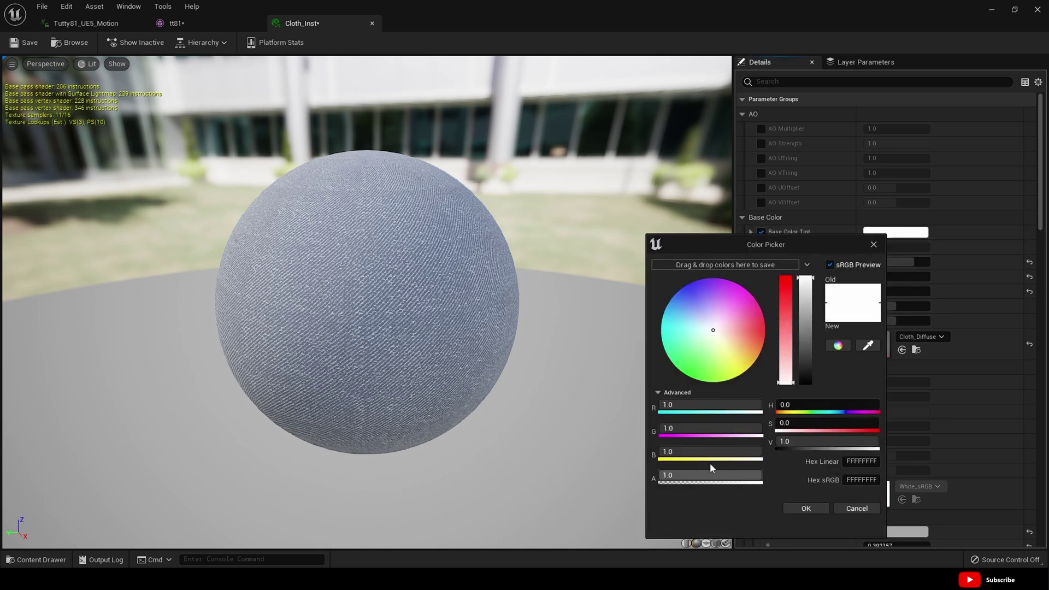
drag(707, 426, 664, 451)
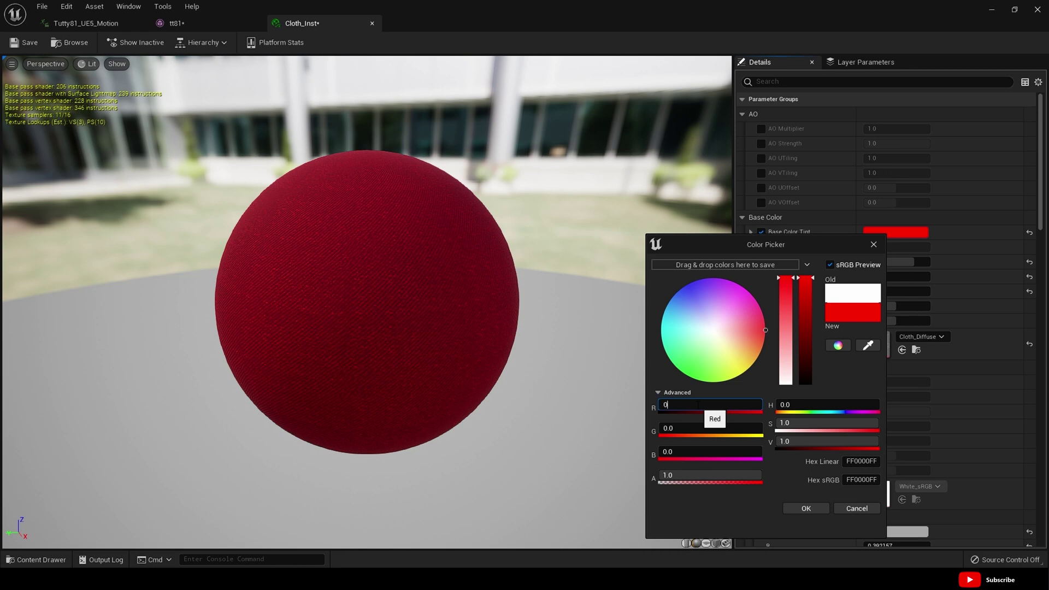
click(699, 405)
text(0.22)
key(Return)
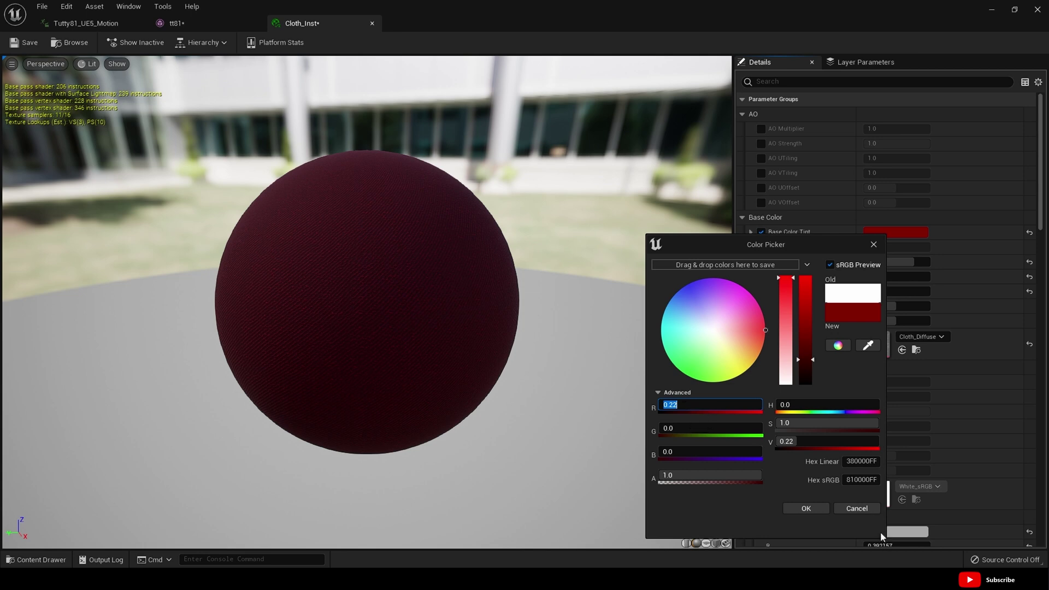
click(803, 508)
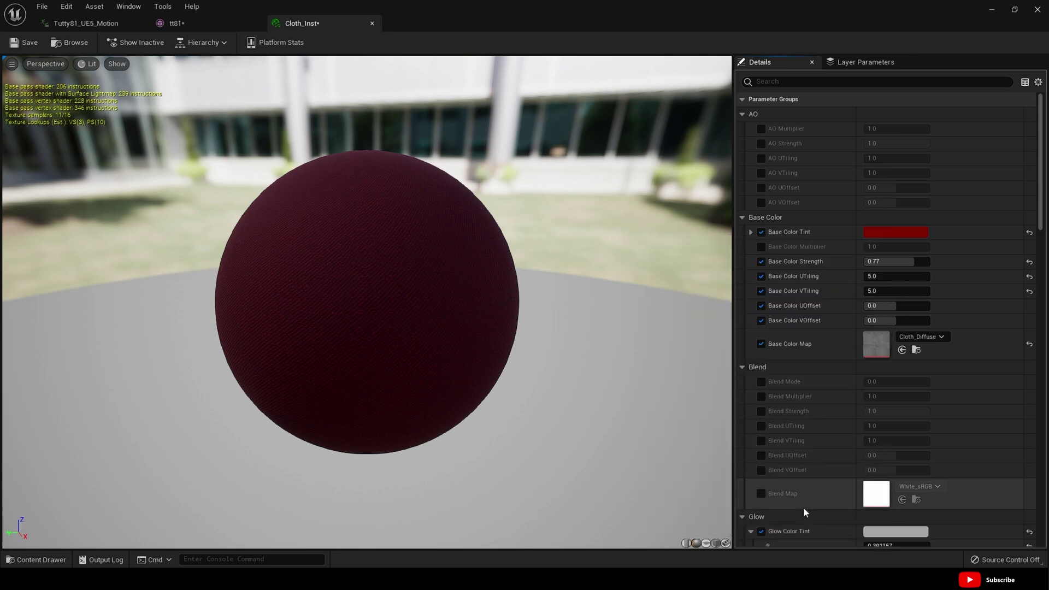
click(10, 47)
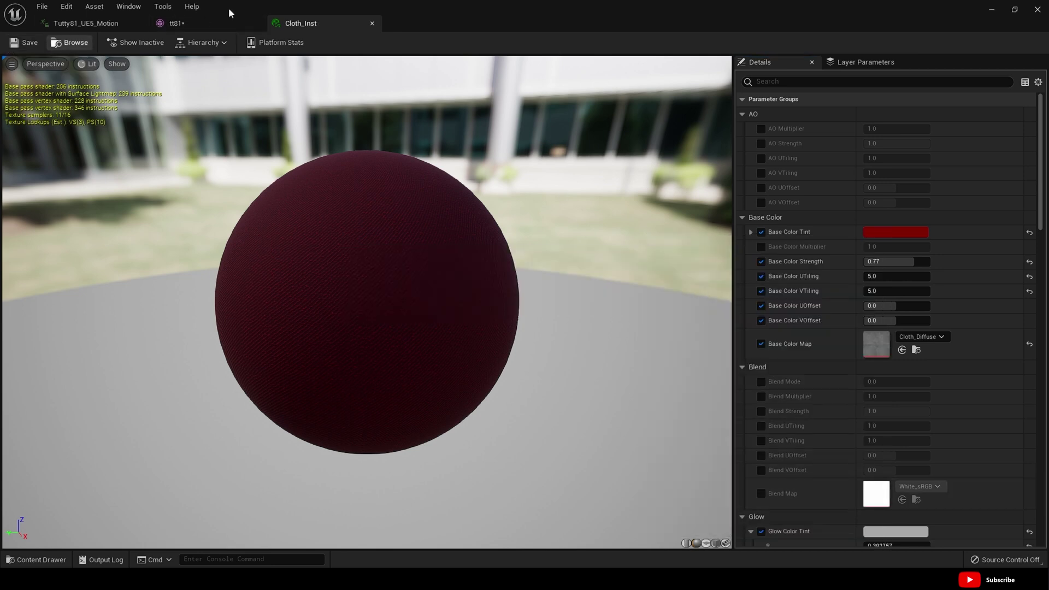
- Give Collar_Inst a dark red Base Color Tint (R 0.22, G 0, B 0) and save
click(196, 25)
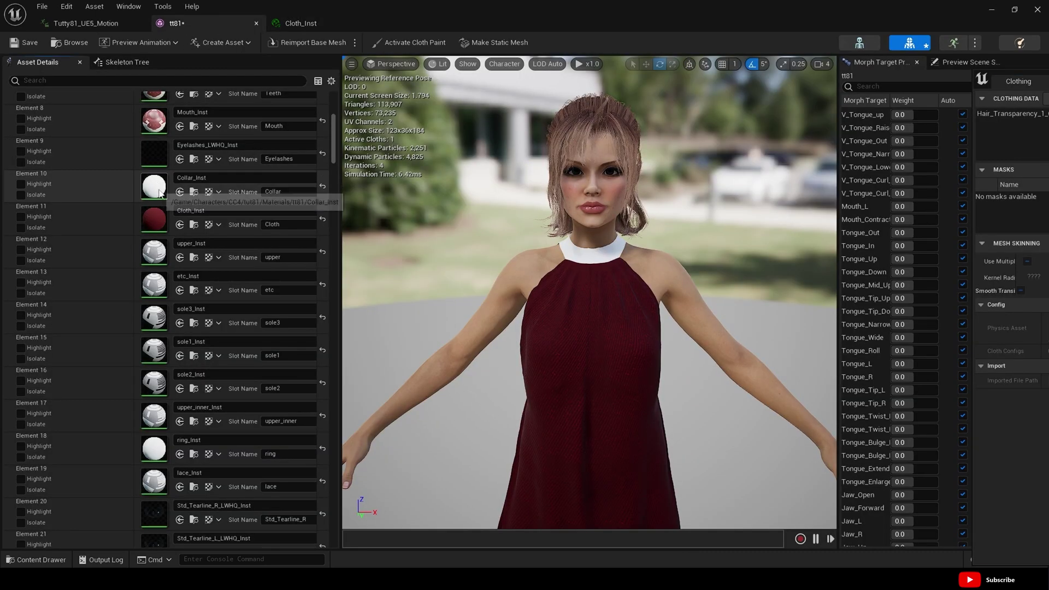
click(194, 192)
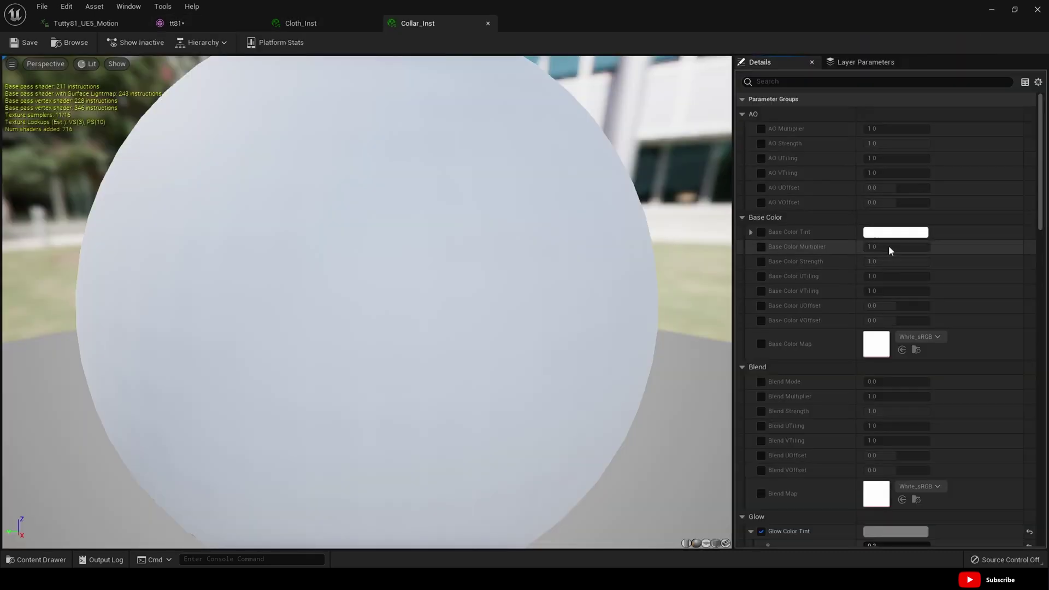
click(760, 232)
click(870, 233)
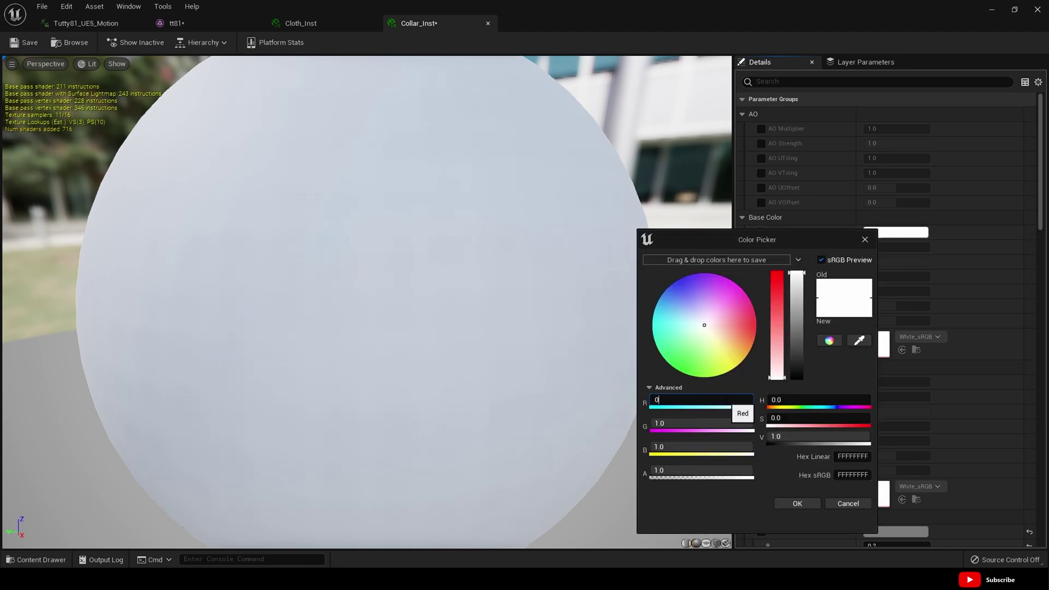
text(0.22)
key(Return)
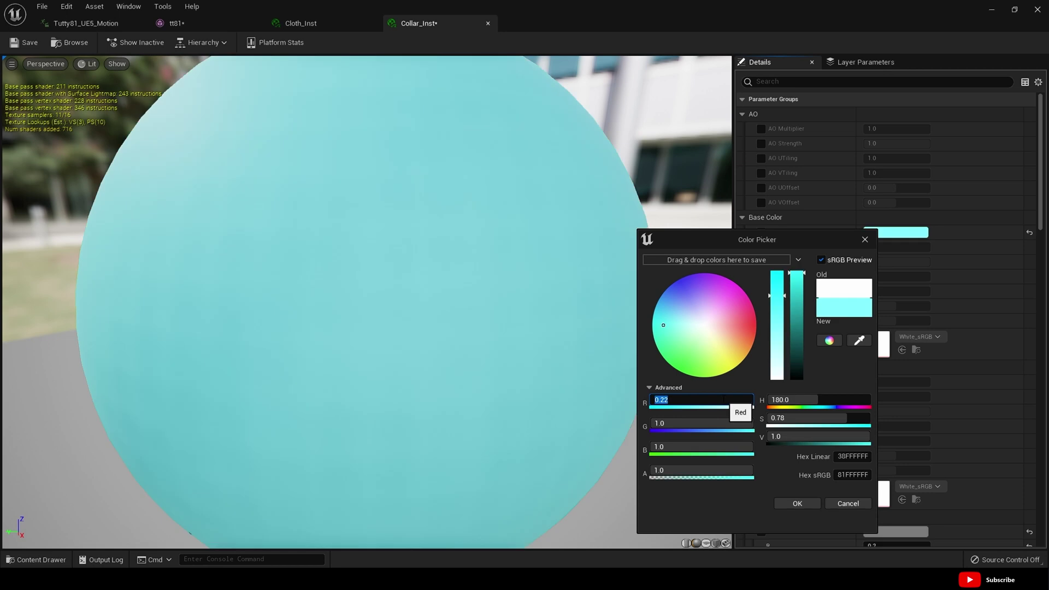
drag(679, 424, 628, 425)
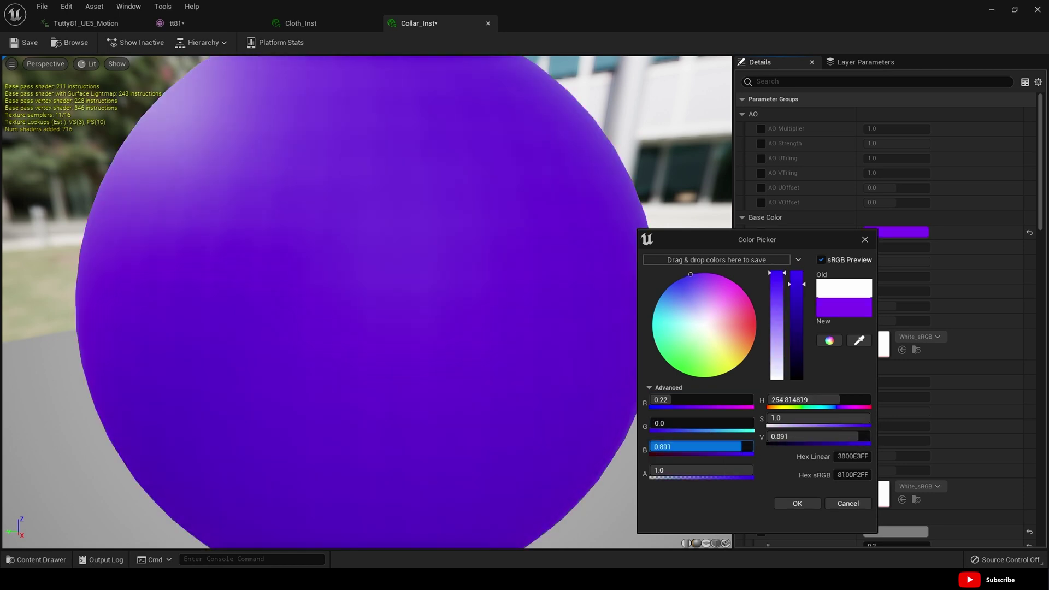
drag(717, 448, 717, 454)
click(798, 503)
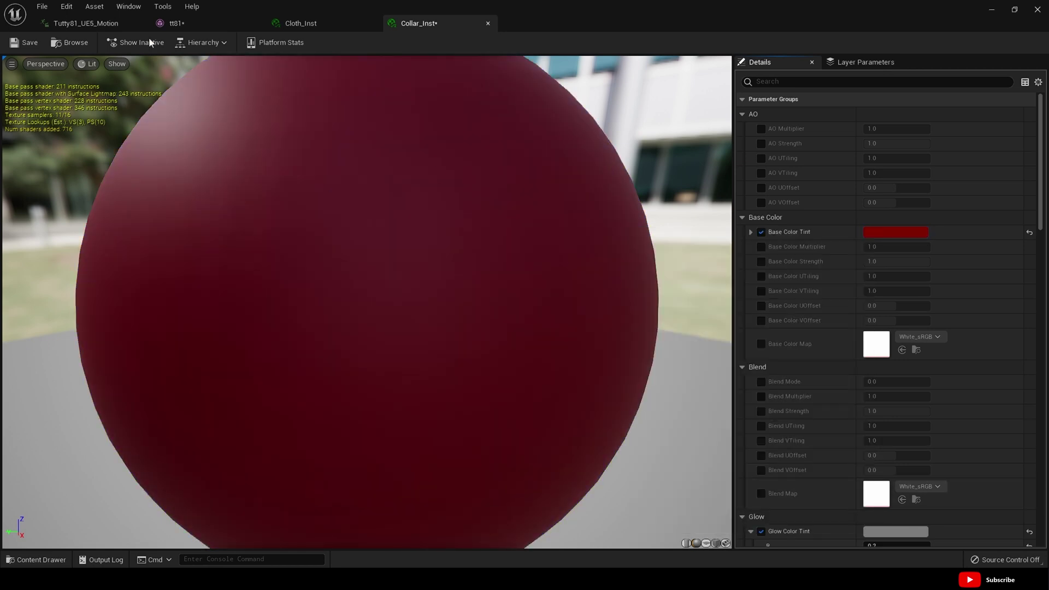
click(19, 39)
- Darken the collar tint further, bringing red down to 0.0625
click(195, 22)
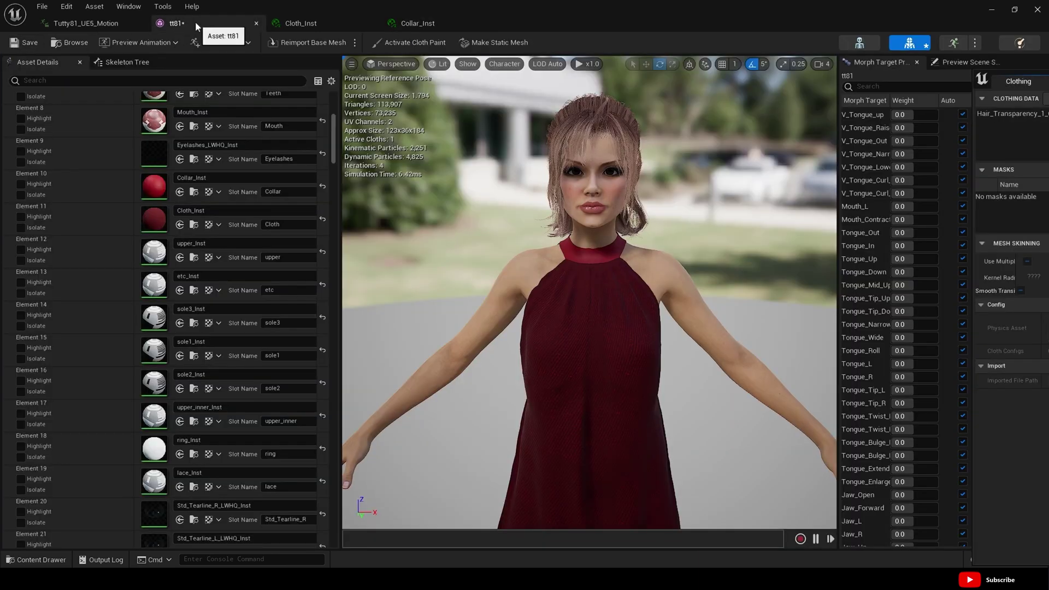
double_click(152, 185)
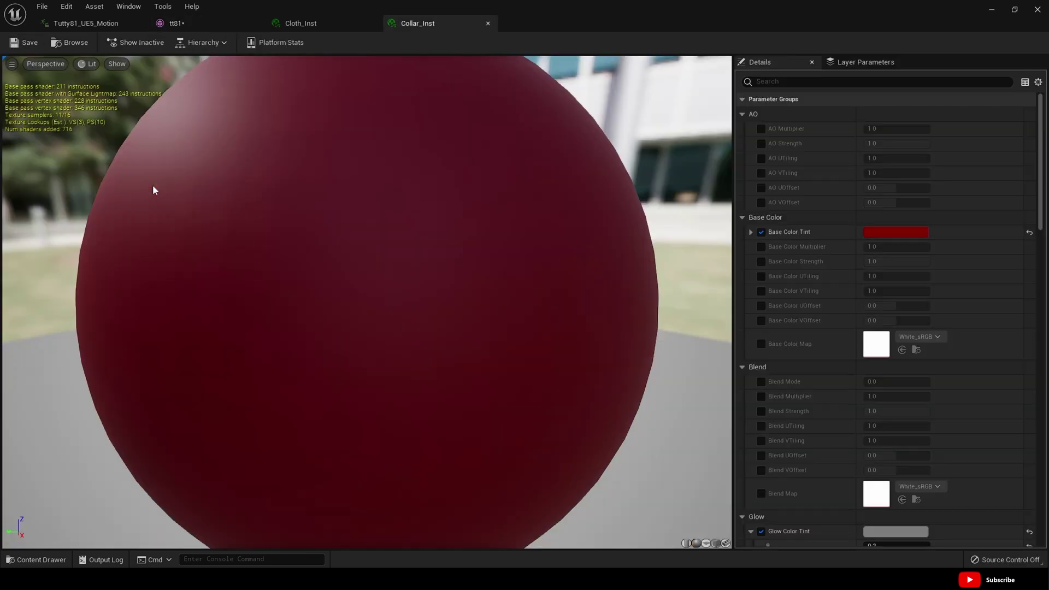
click(875, 232)
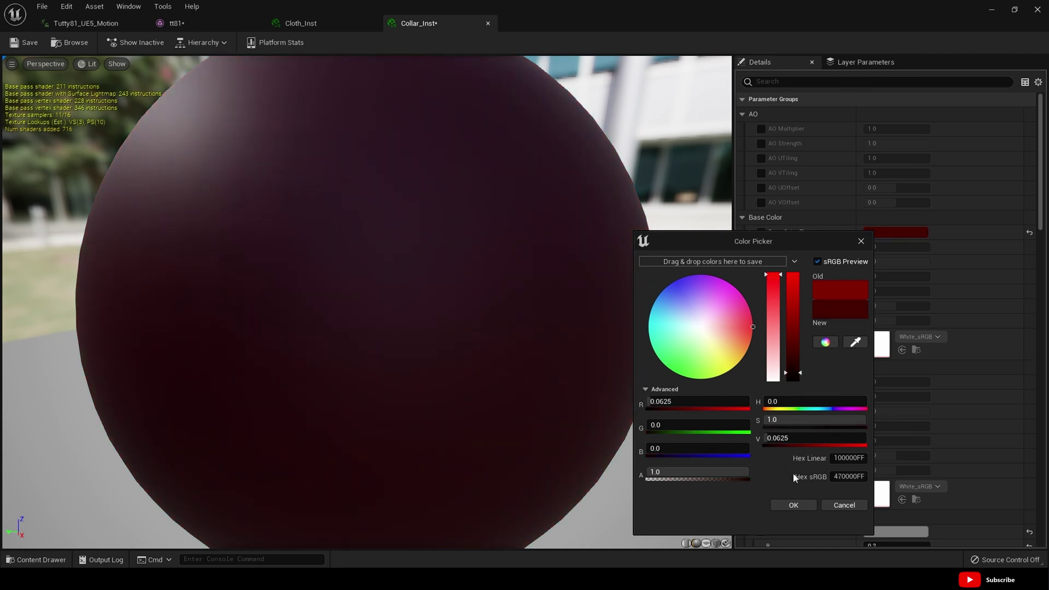
click(805, 505)
- Save the tt81 skeletal mesh and scroll its material slots down to the hair entries
click(213, 23)
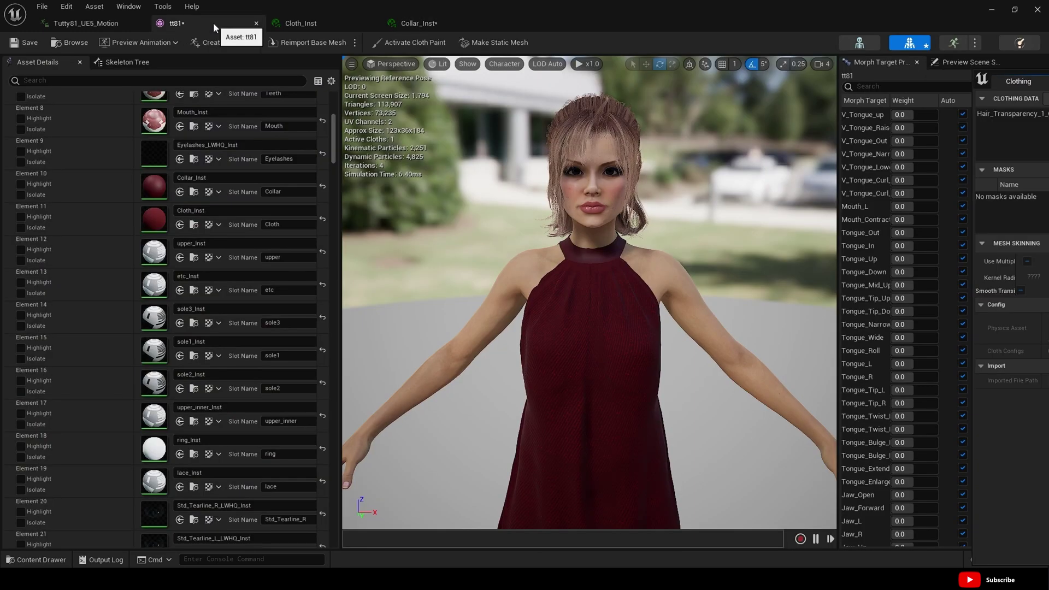
click(25, 42)
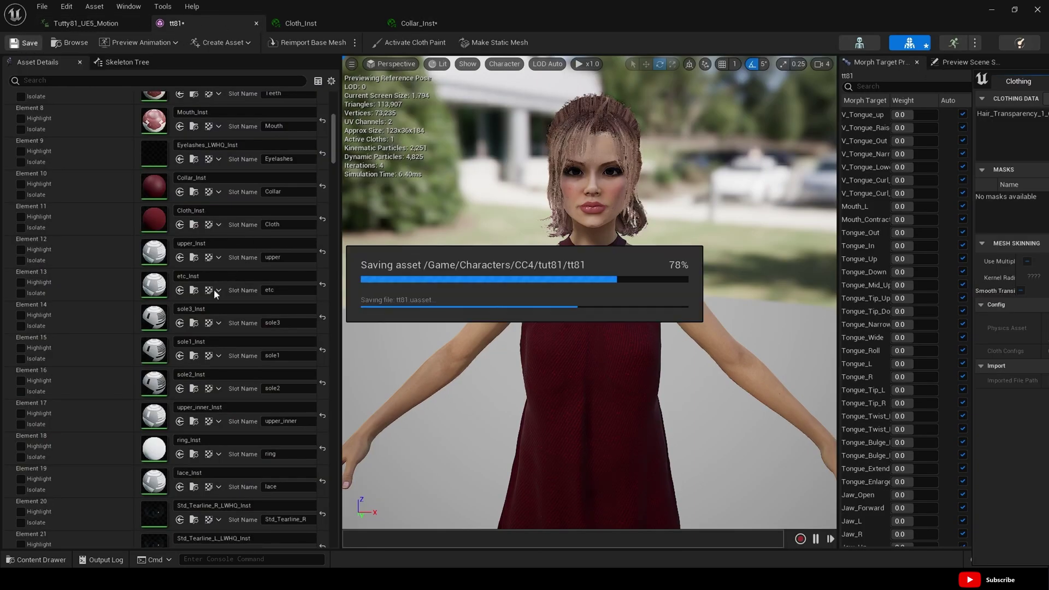
scroll(248, 444, down, 6)
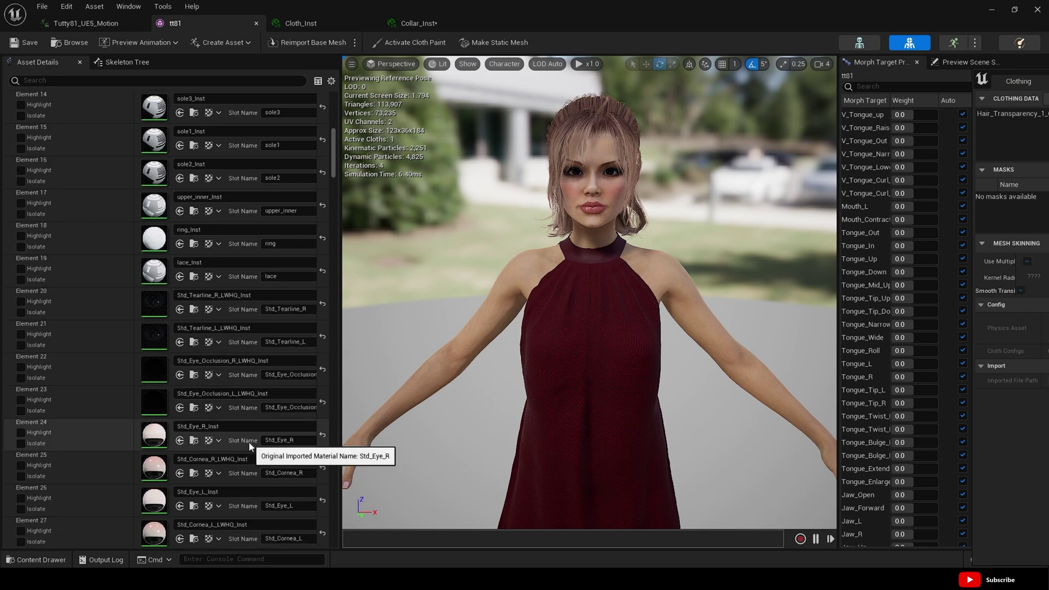
scroll(249, 441, down, 4)
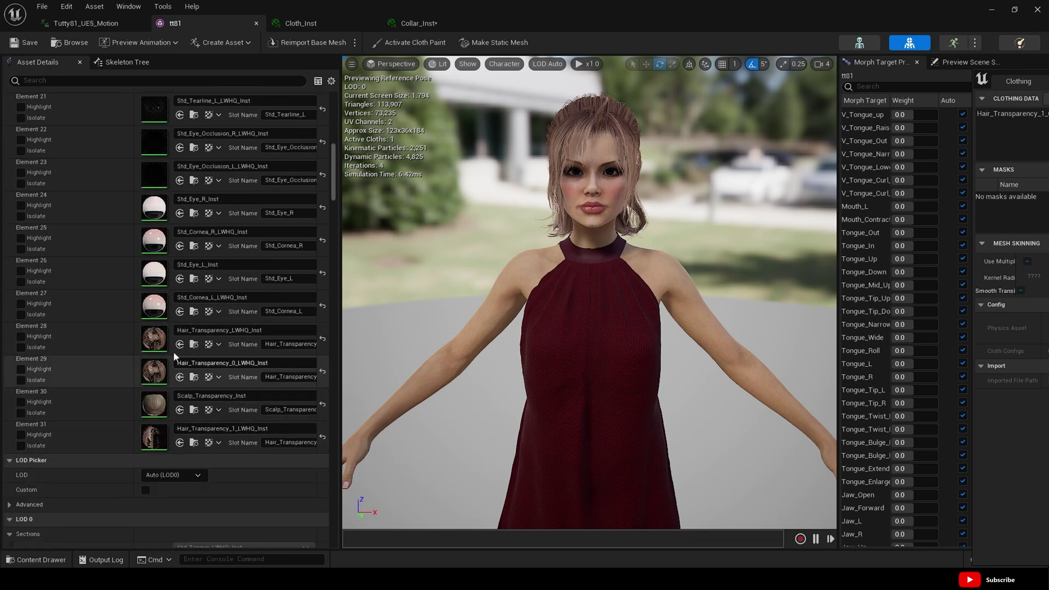
- Enable Hair_Transparency_1_LWHQ_Inst's Base Color Tint as a darkened red and bring up its copy option
click(20, 348)
click(21, 347)
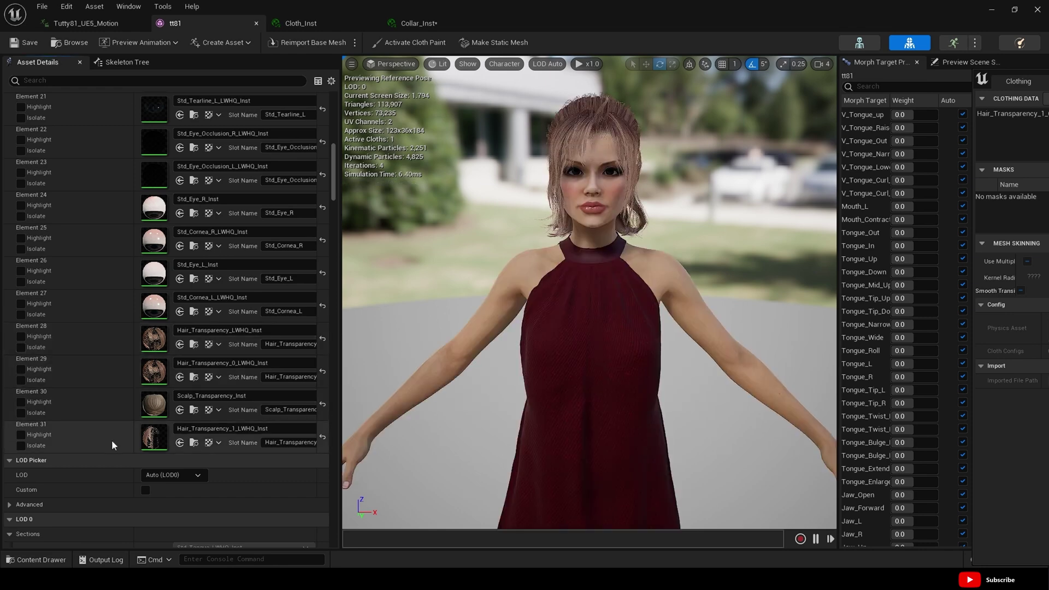
double_click(151, 443)
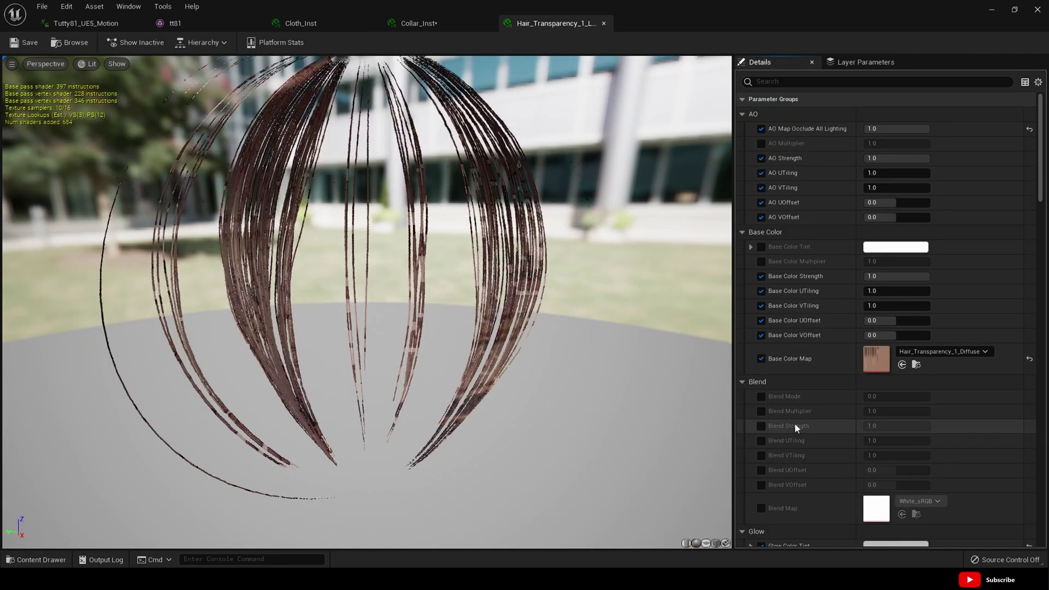
click(761, 247)
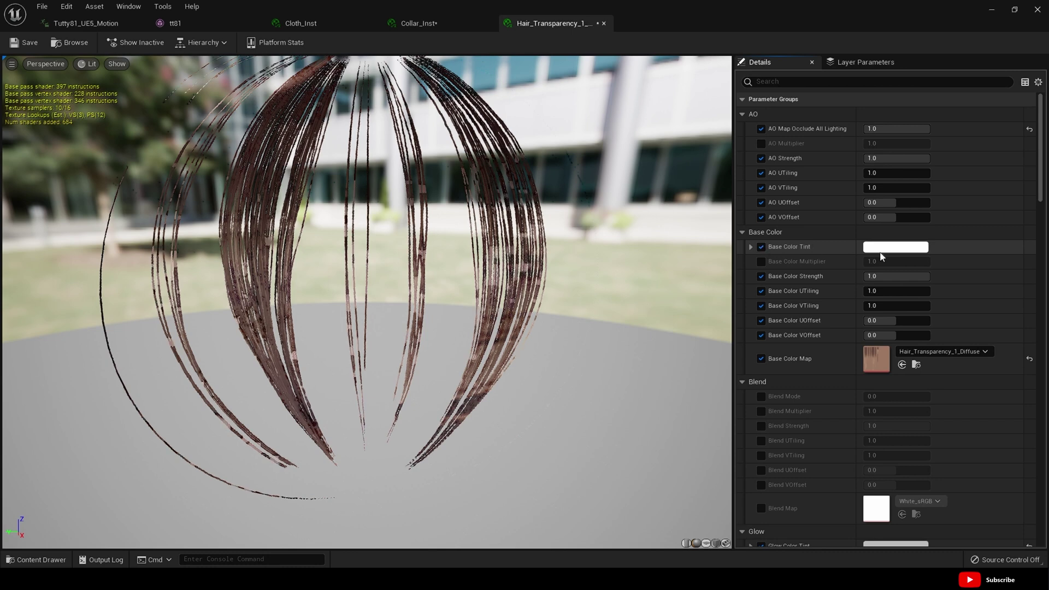
click(888, 249)
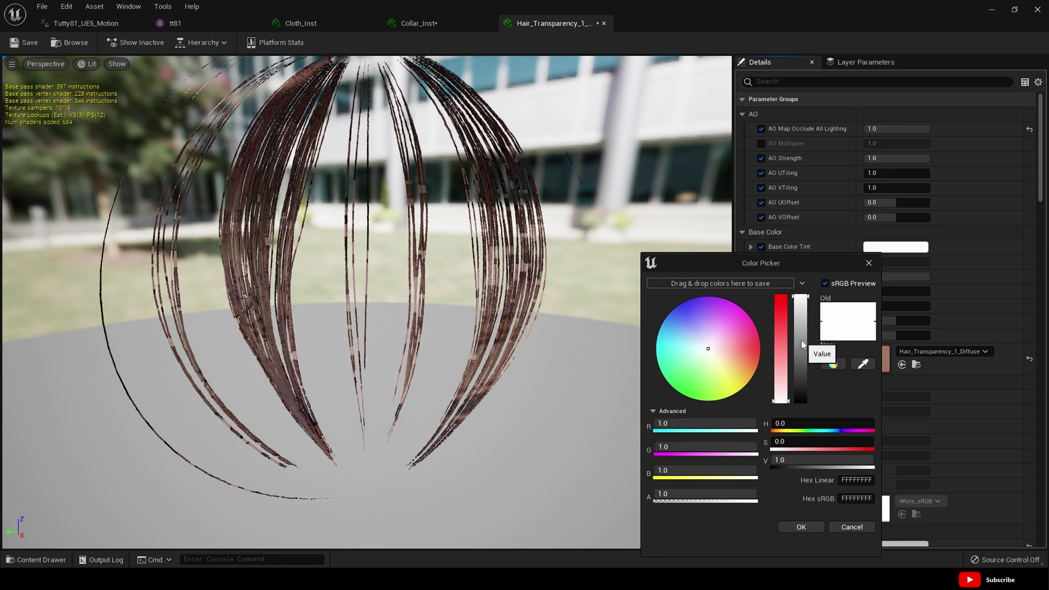
drag(803, 344, 807, 394)
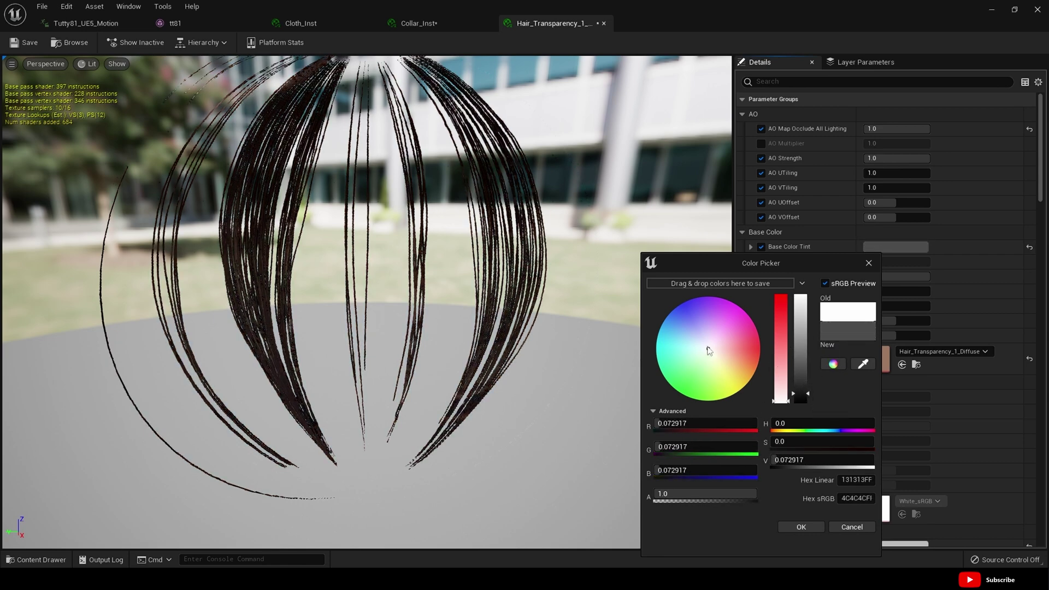
drag(709, 351, 756, 347)
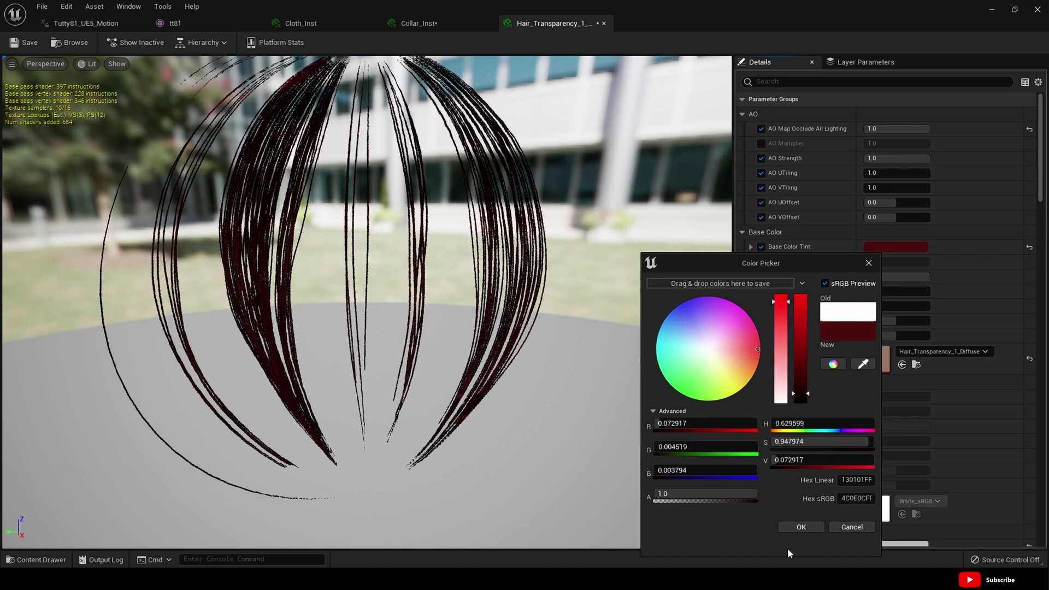
click(790, 530)
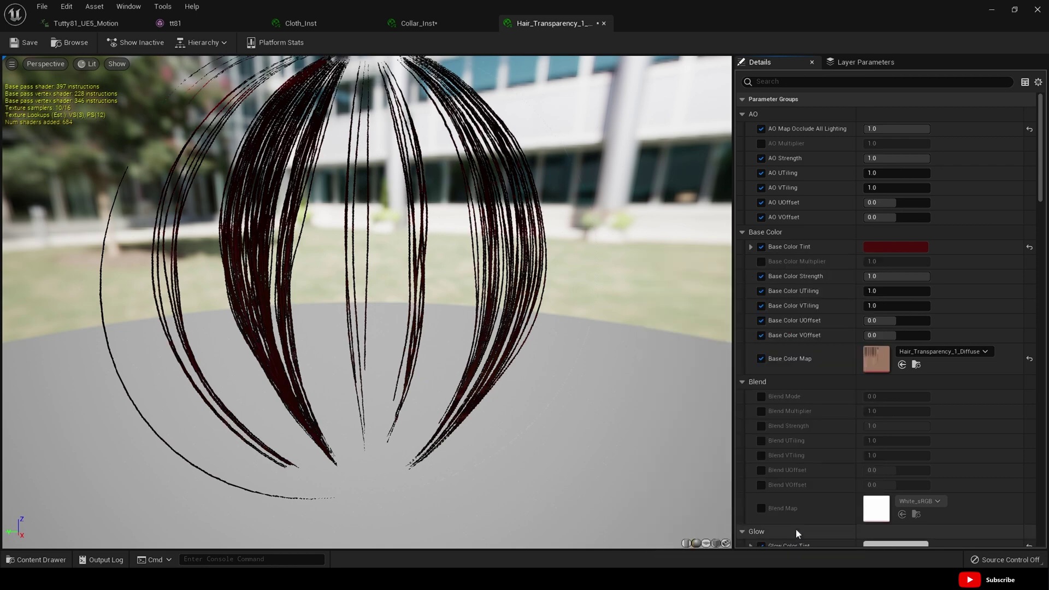
right_click(883, 251)
- Copy the hair tint and paste it into Scalp_Transparency_Inst's enabled Base Color Tint
click(912, 301)
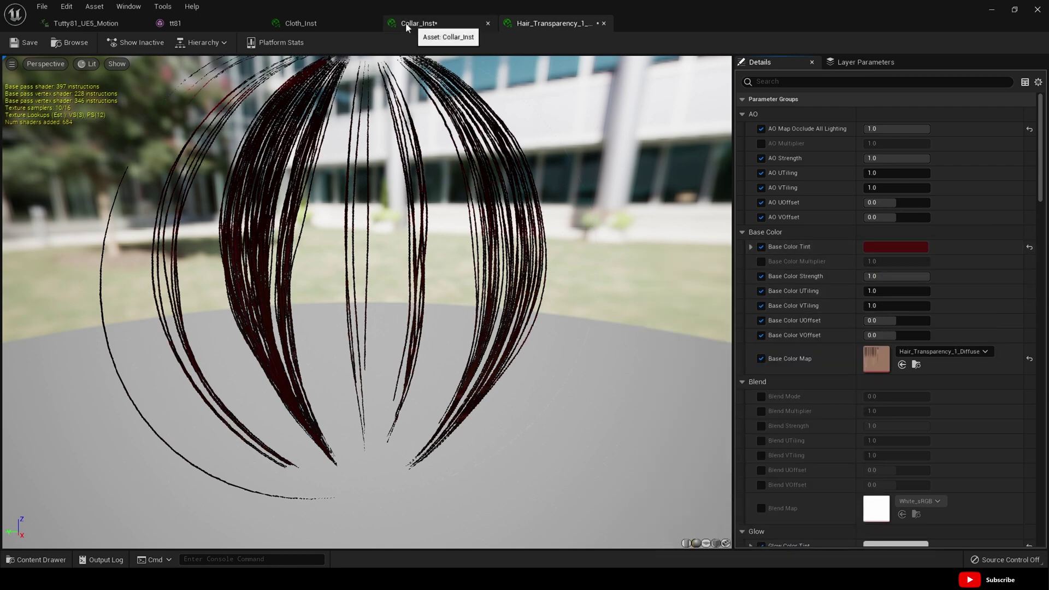
click(193, 26)
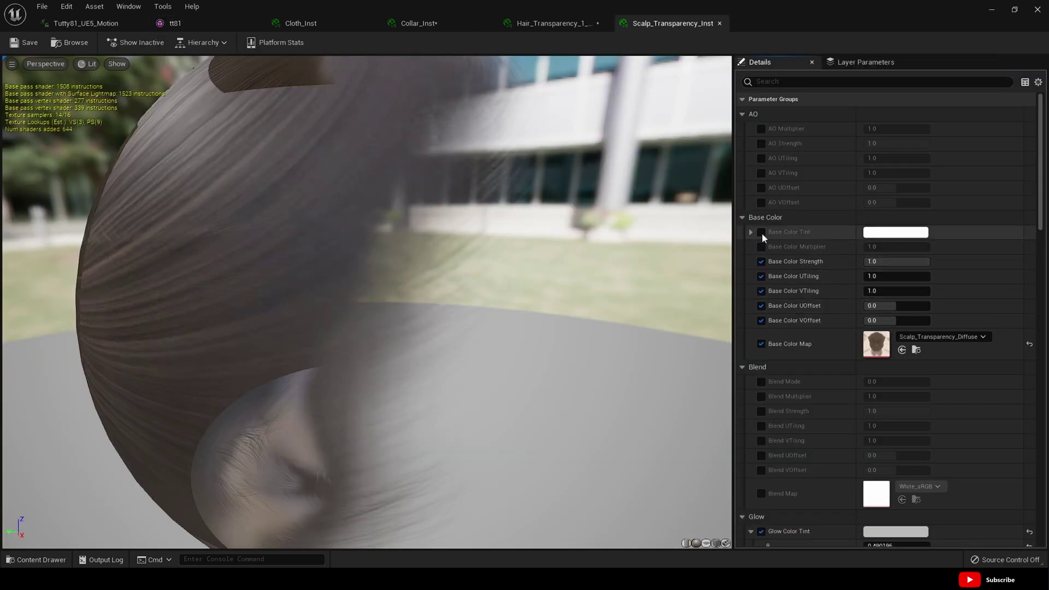
click(762, 233)
right_click(877, 234)
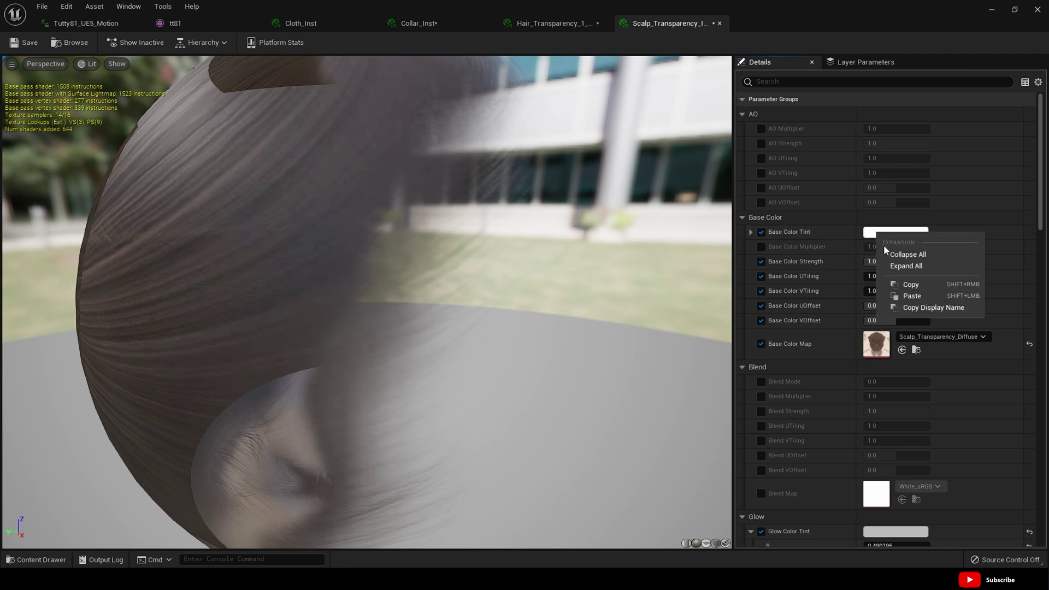
click(908, 295)
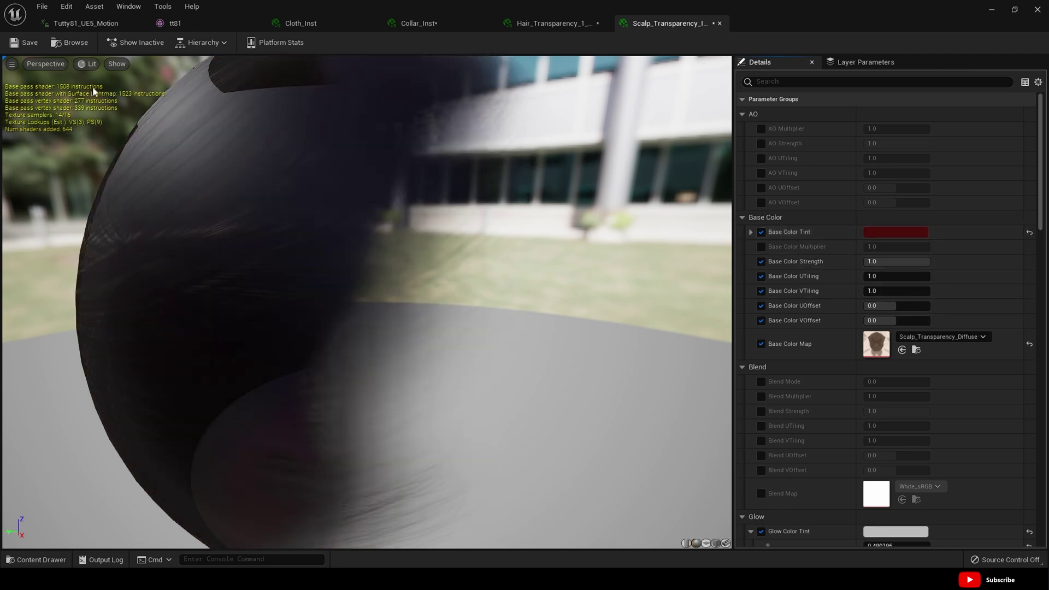
- Close the scalp, hair and collar material tabs
click(721, 24)
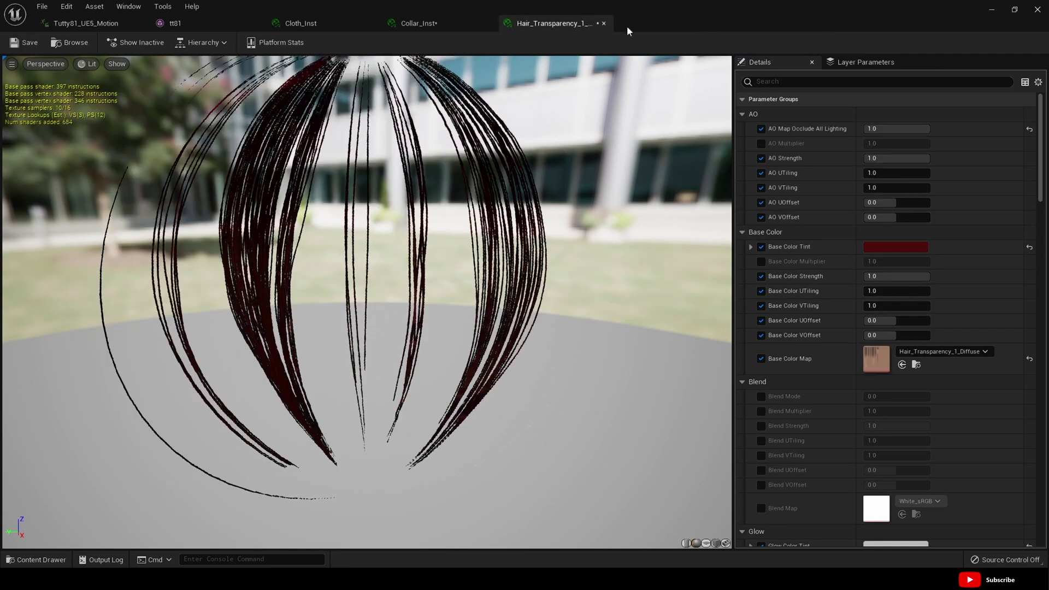
middle_click(497, 21)
click(483, 18)
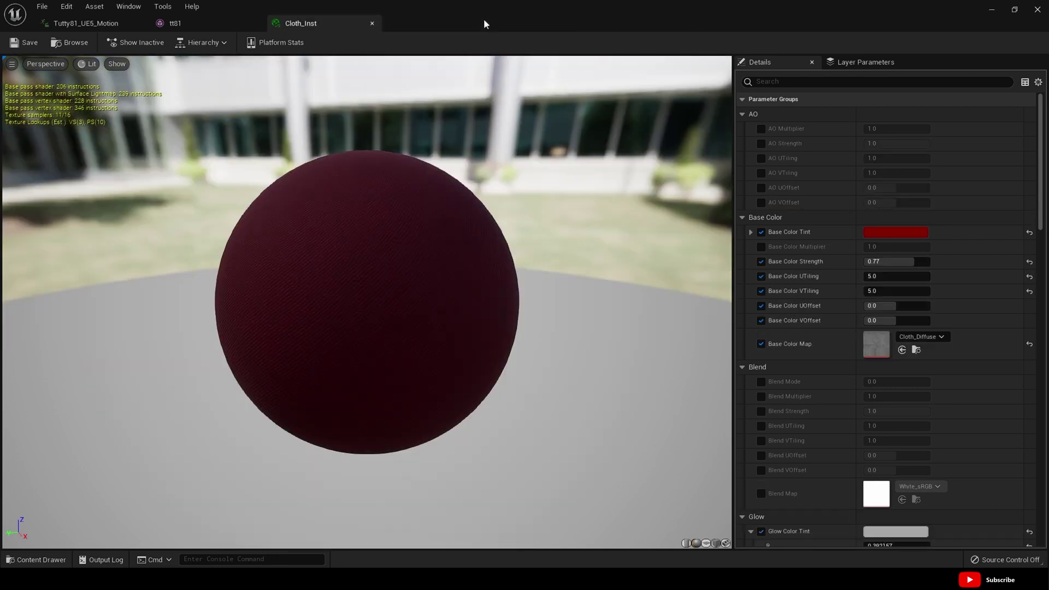
- Paste the dark red into Hair_Transparency_0_LWHQ_Inst's Base Color Tint, then close the hair and cloth tabs
click(211, 24)
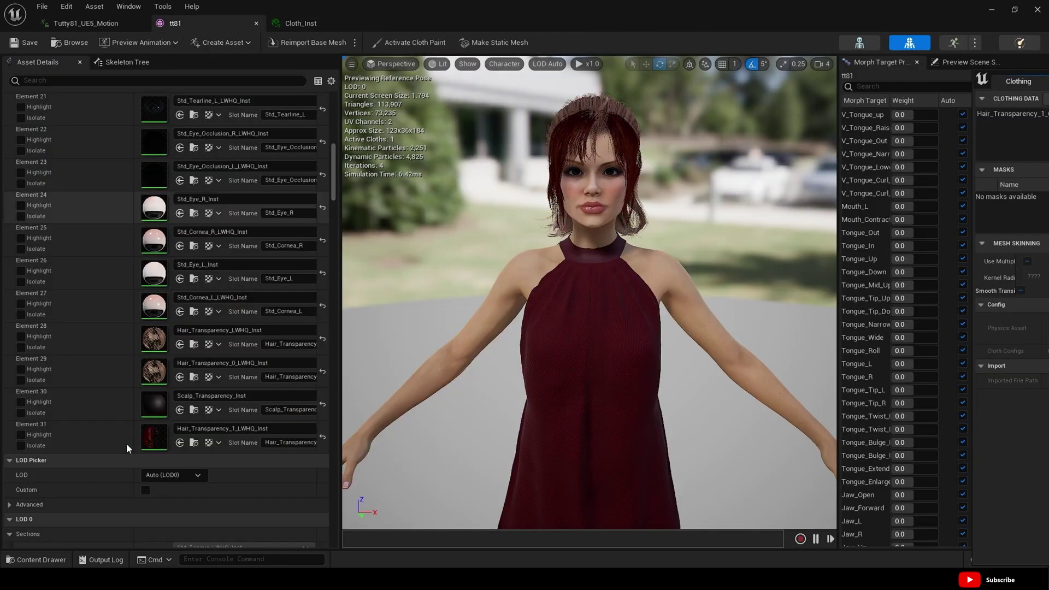
double_click(154, 371)
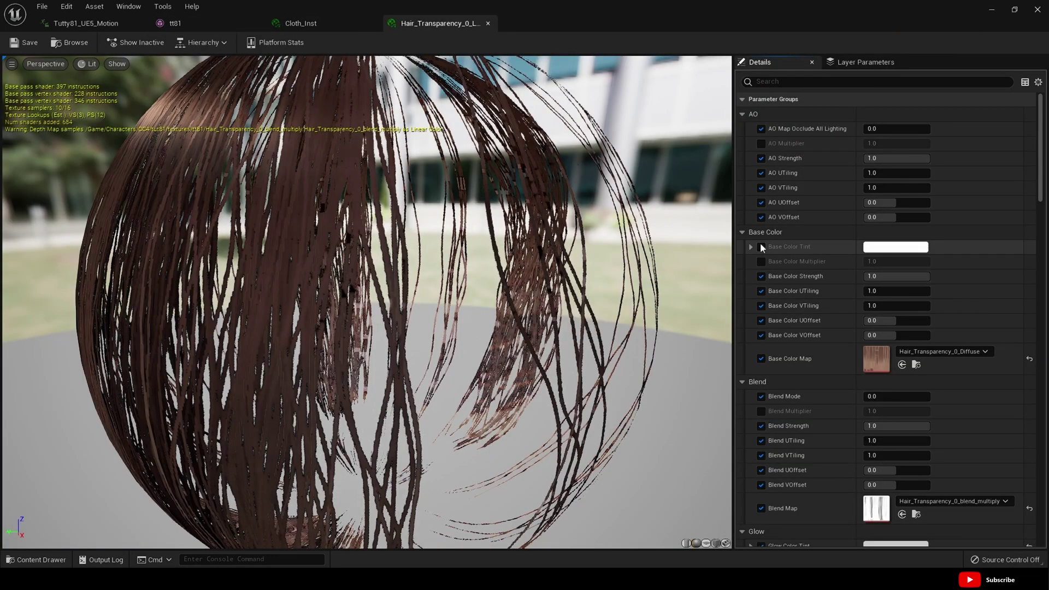
click(761, 247)
click(885, 249)
right_click(884, 250)
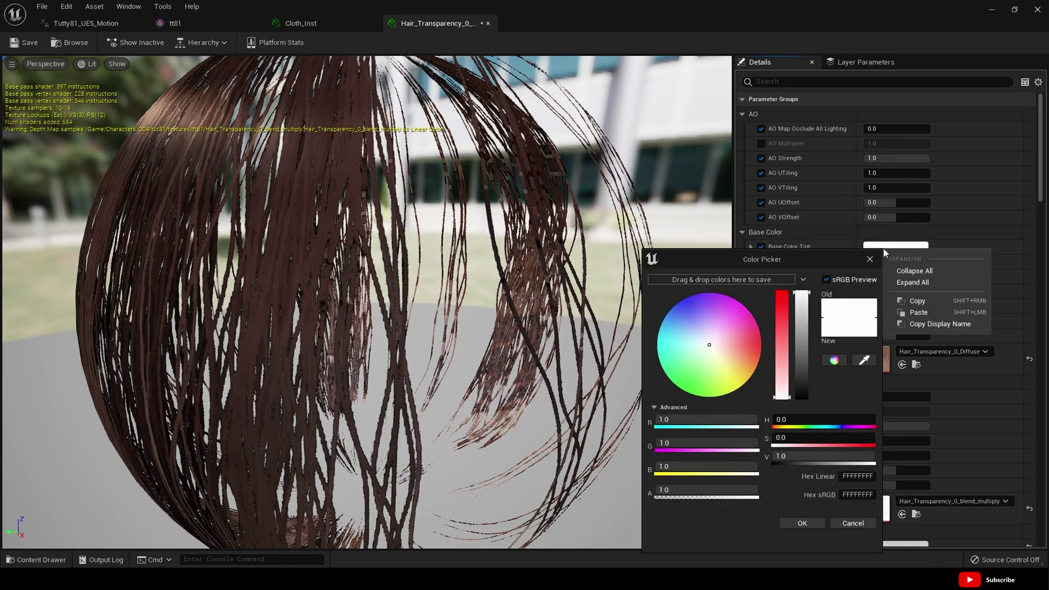
click(918, 312)
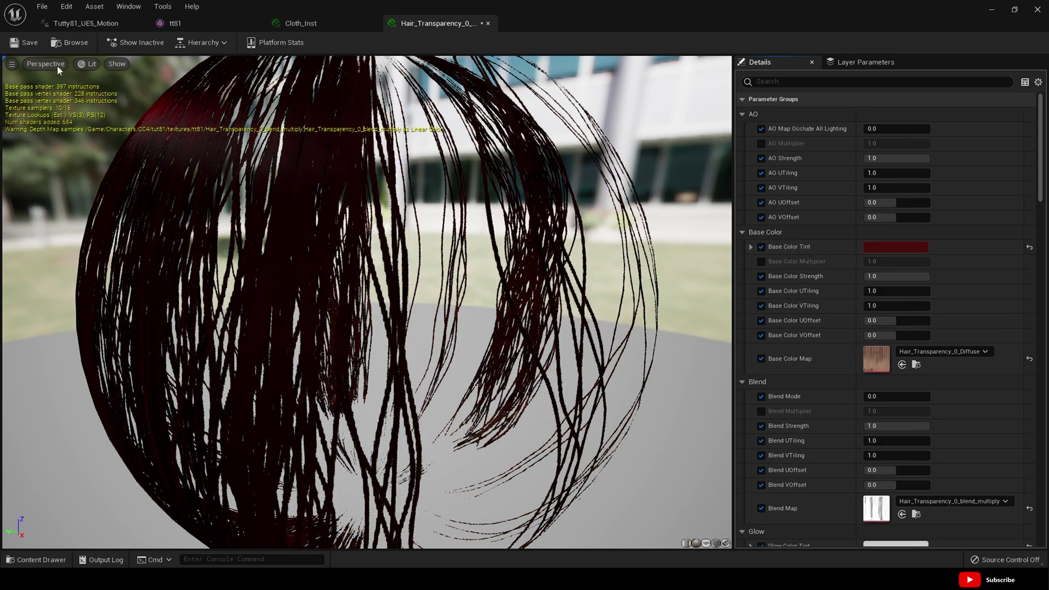
click(487, 23)
click(375, 24)
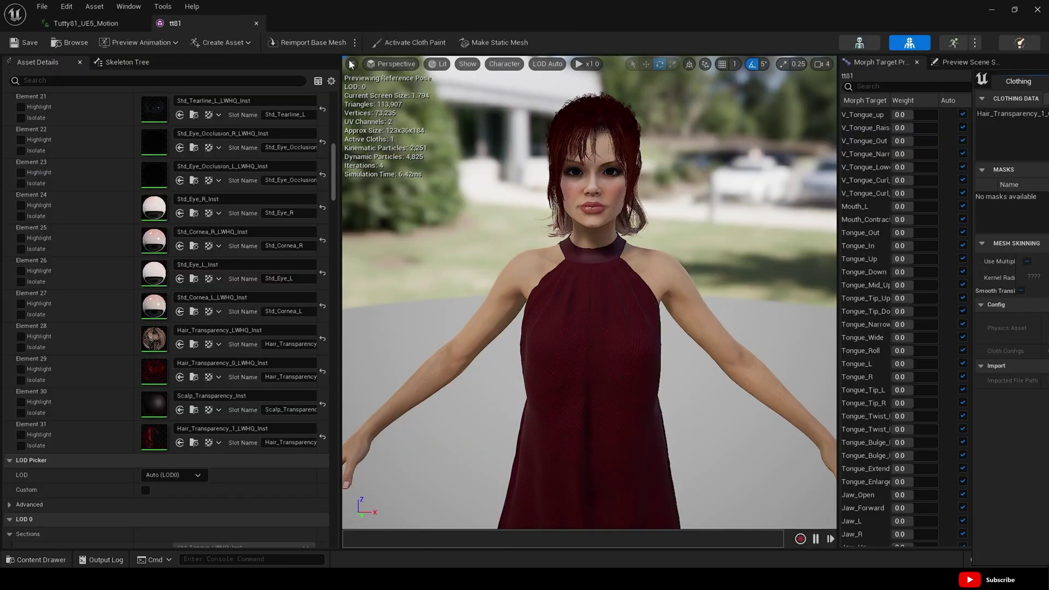
- Paste the same dark red tint into Hair_Transparency_LWHQ_Inst and save it
double_click(327, 354)
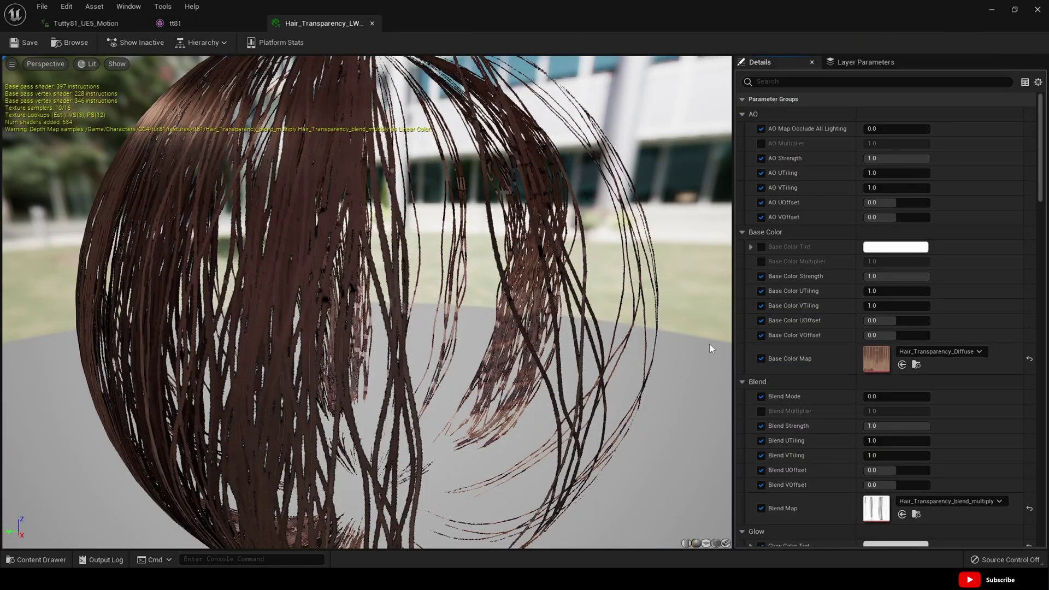
click(892, 248)
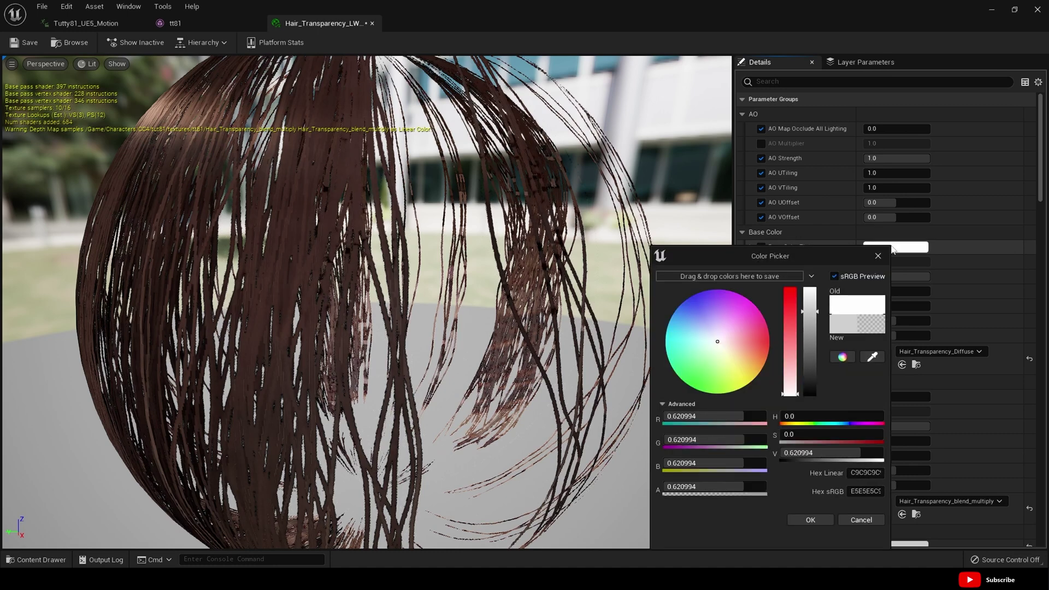
right_click(891, 244)
key(Escape)
click(861, 519)
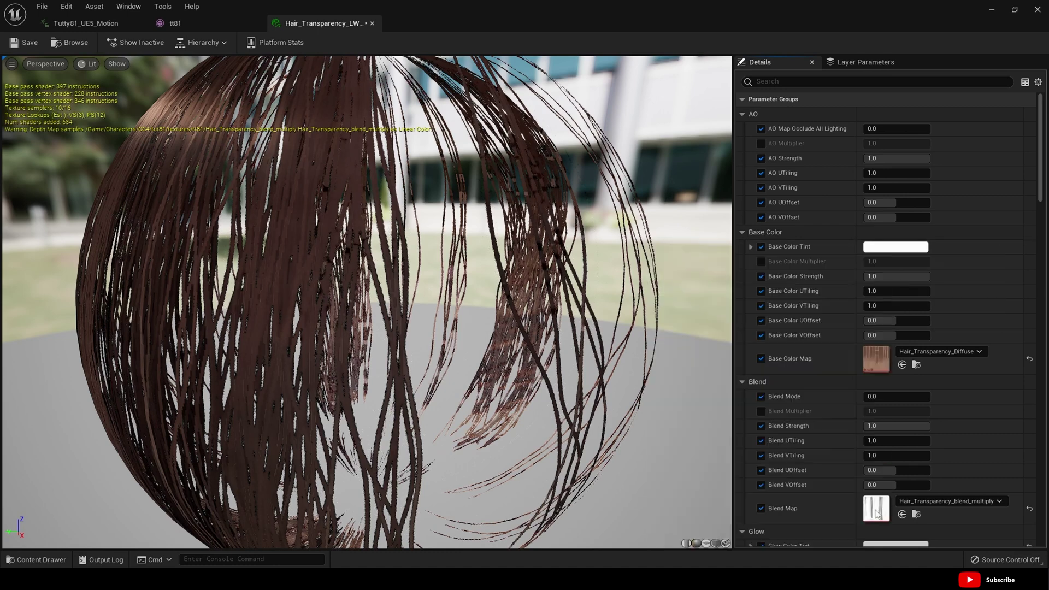
right_click(883, 248)
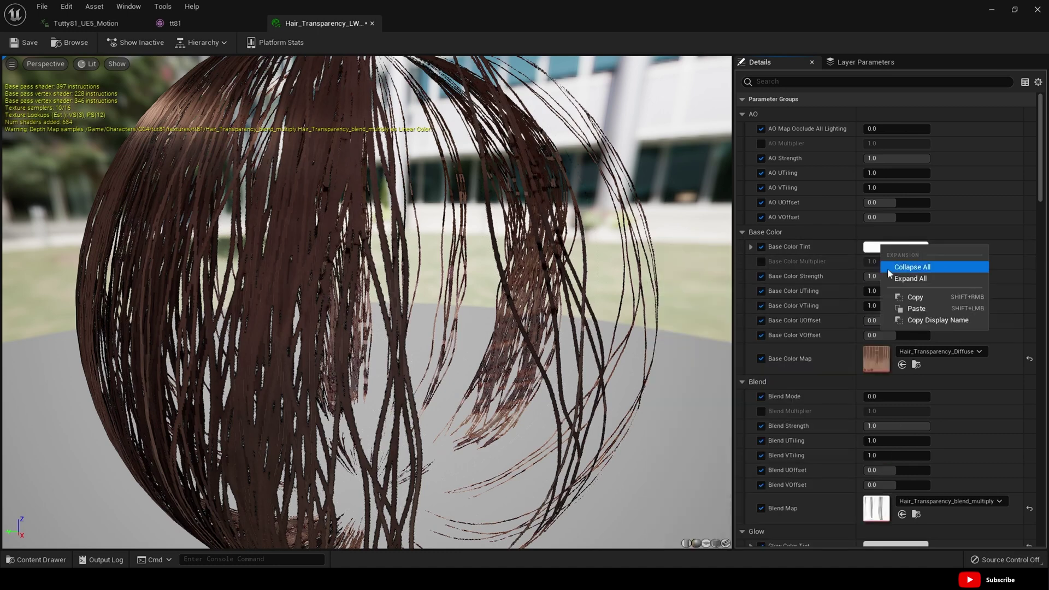
click(907, 308)
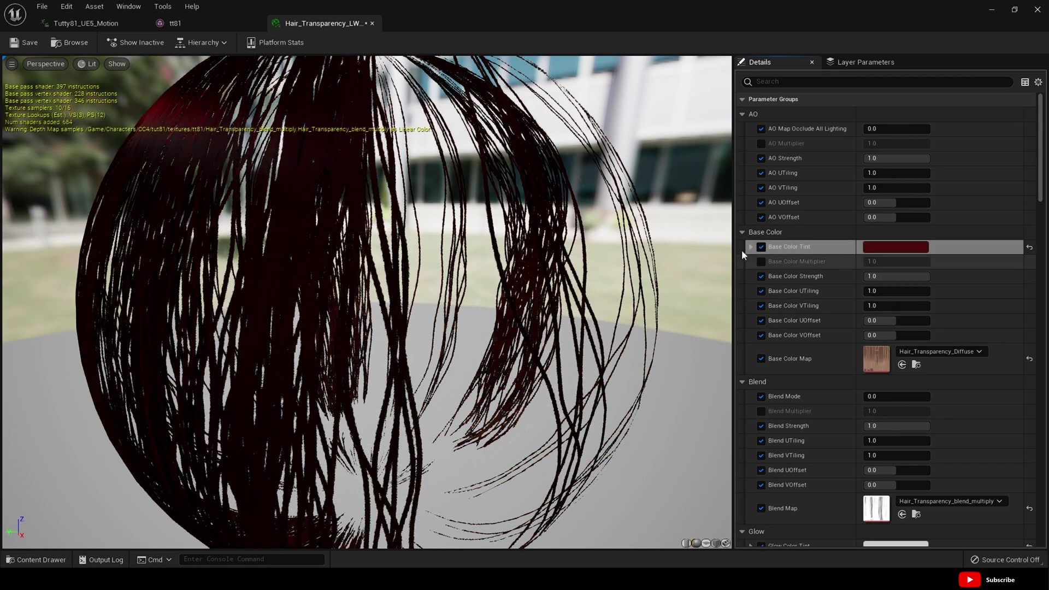
click(23, 43)
- Close the last hair material tab, save tt81, and close the skeletal mesh editor
click(371, 23)
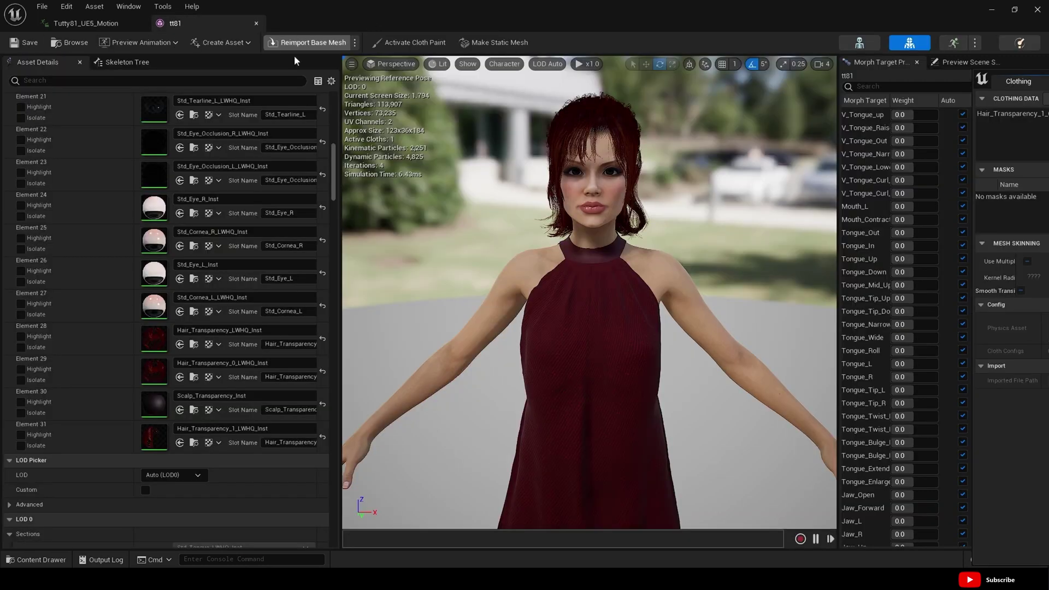
scroll(589, 292, down, 5)
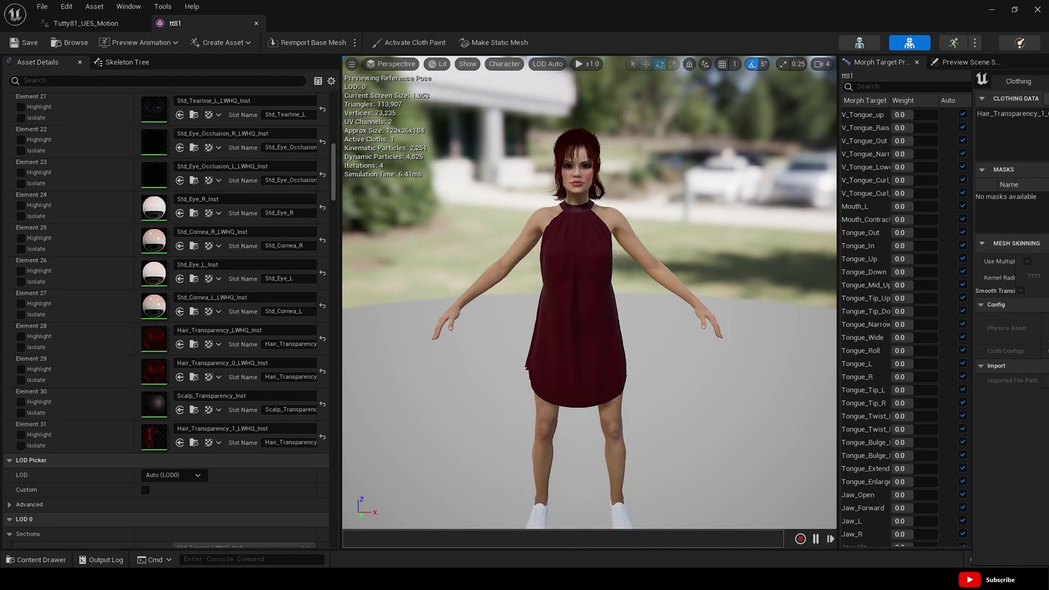
click(19, 46)
click(1044, 11)
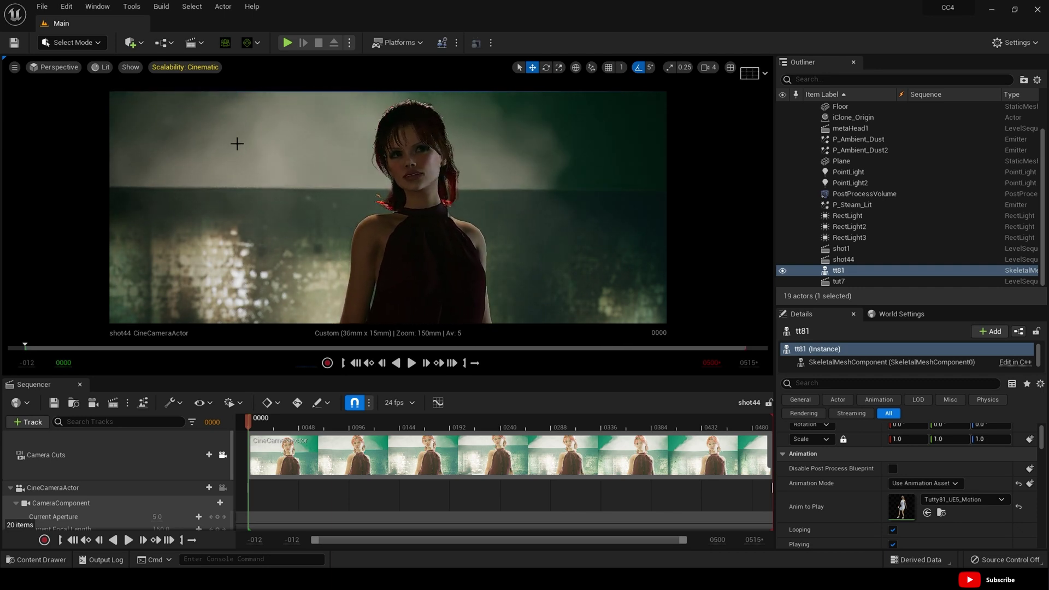
- Leave the cinematic camera and frame the backdrop Plane in the free viewport
click(60, 67)
click(87, 213)
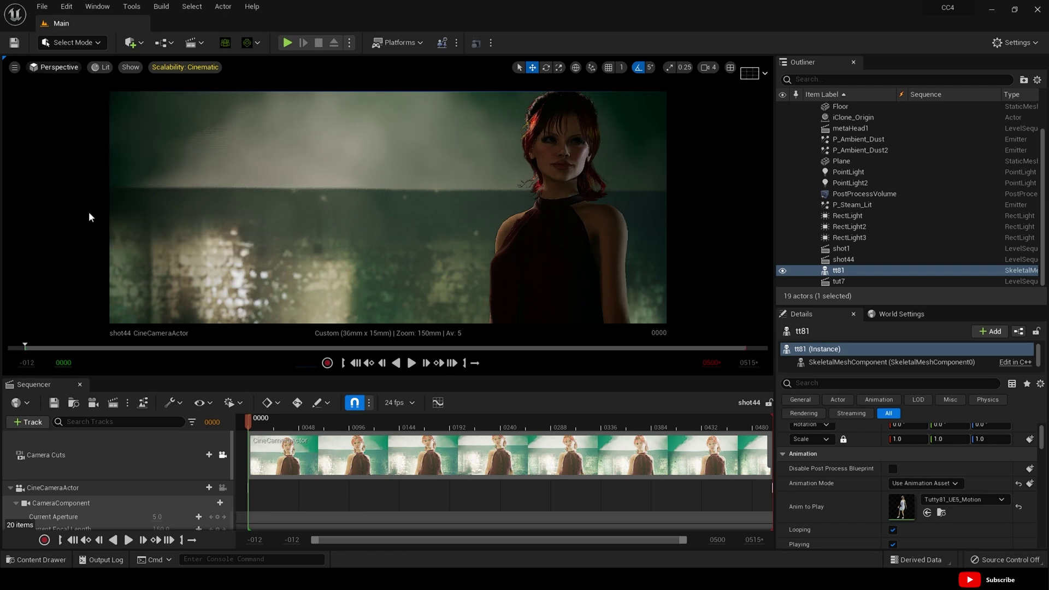
right_drag(258, 244, 274, 232)
click(852, 204)
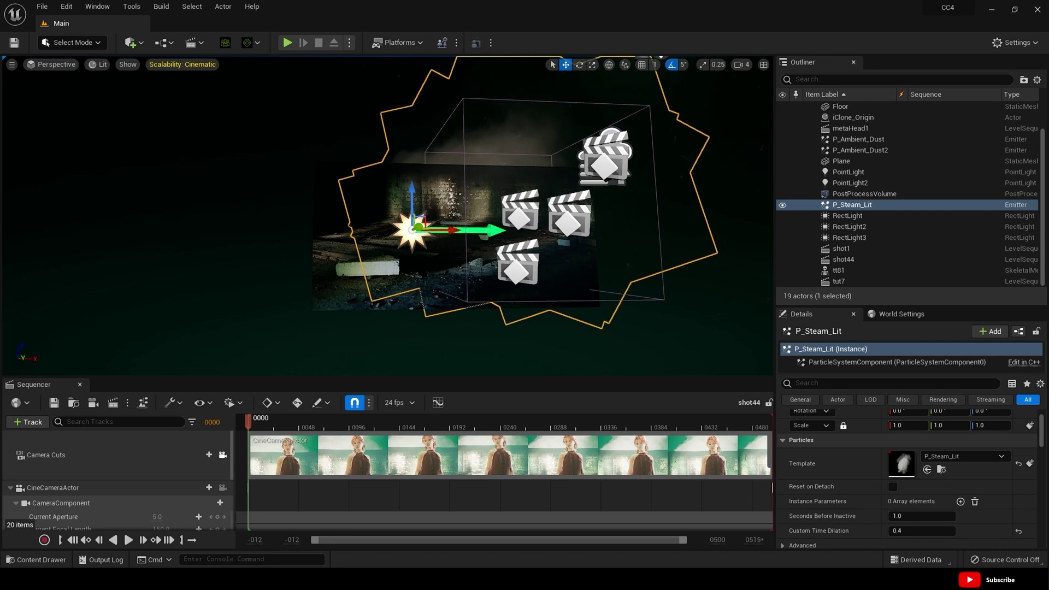
click(842, 161)
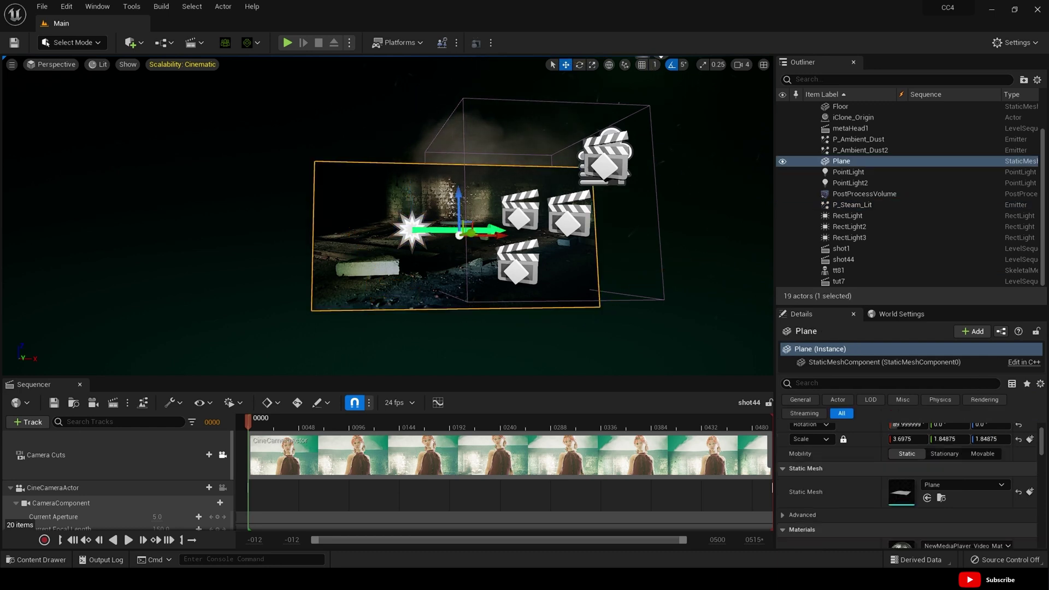
right_drag(280, 255, 271, 257)
key(f)
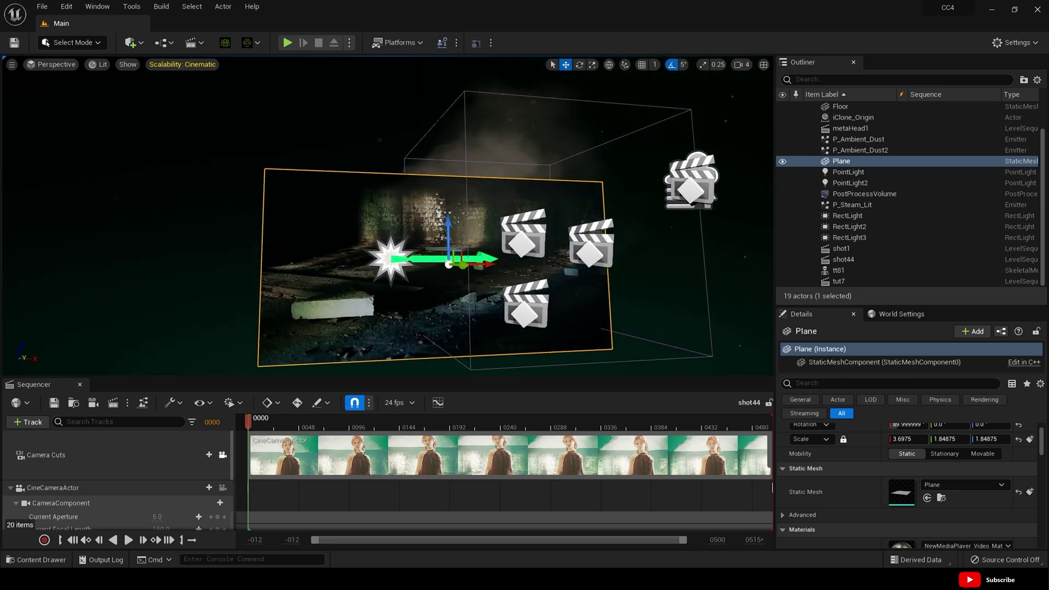
- Select P_Steam_Lit and inspect it briefly in the Cascade particle editor
click(853, 204)
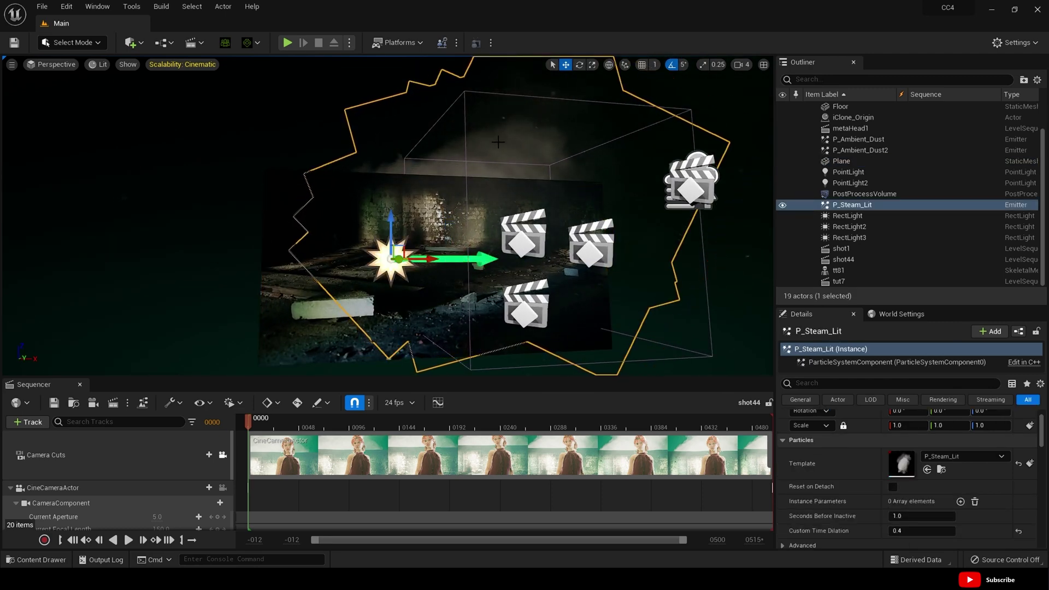
double_click(898, 462)
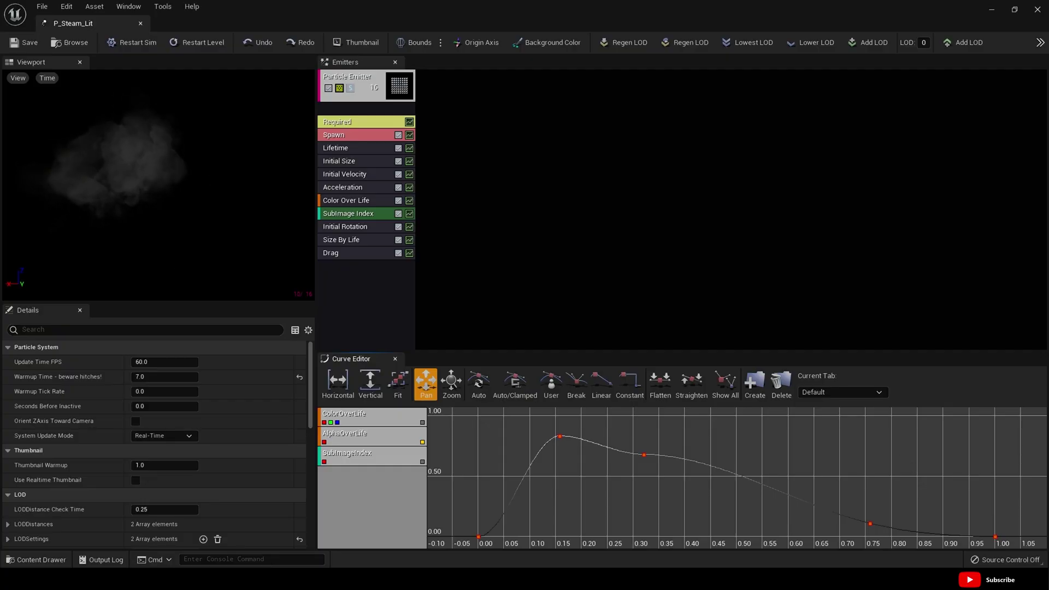
click(1037, 11)
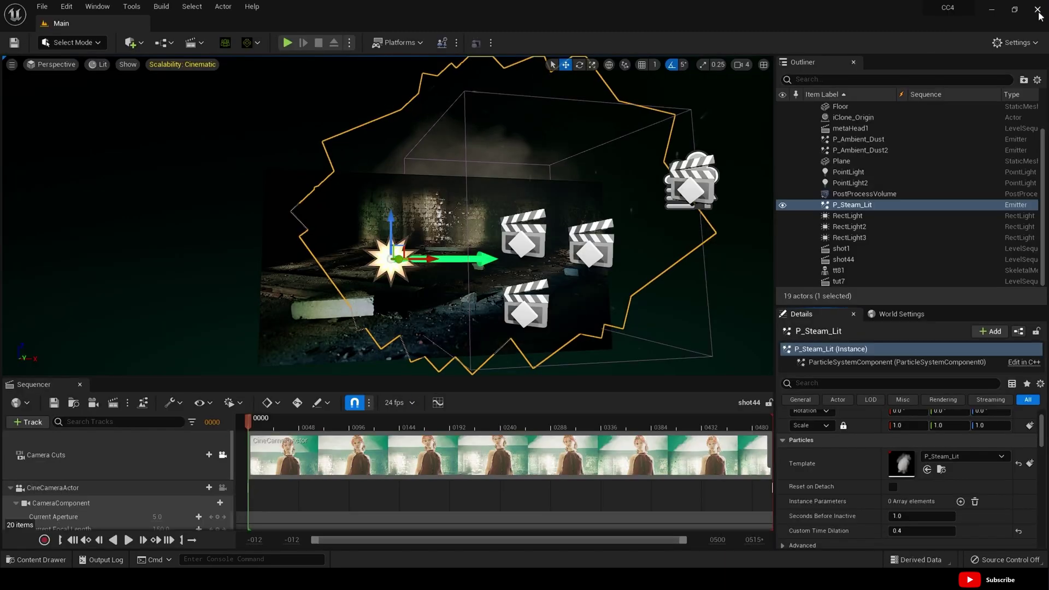
- Inspect the P_Ambient_Dust emitter, the three RectLights and both PointLights in the Outliner
click(855, 139)
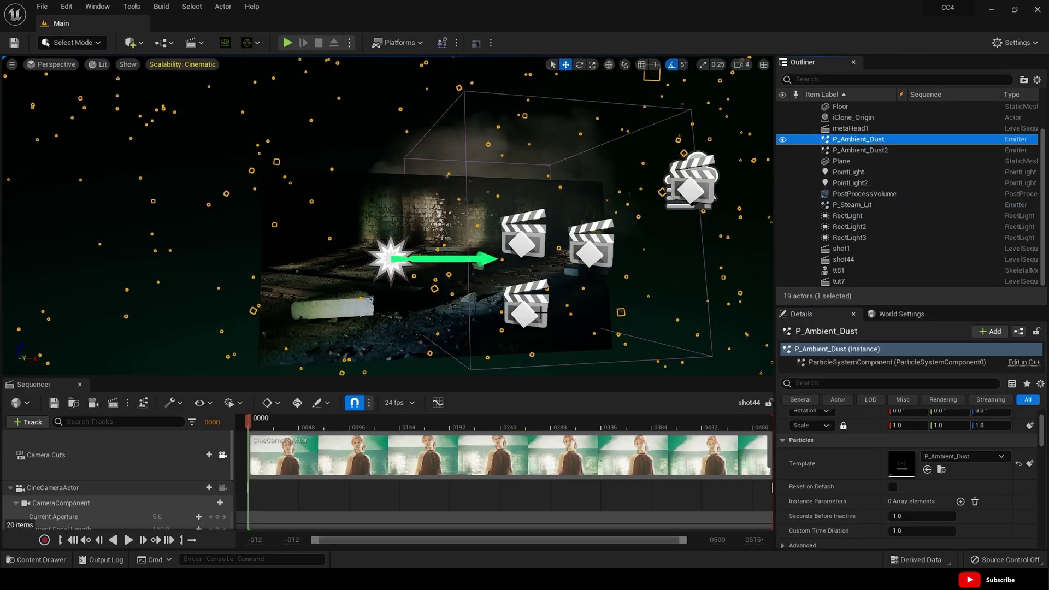
click(853, 218)
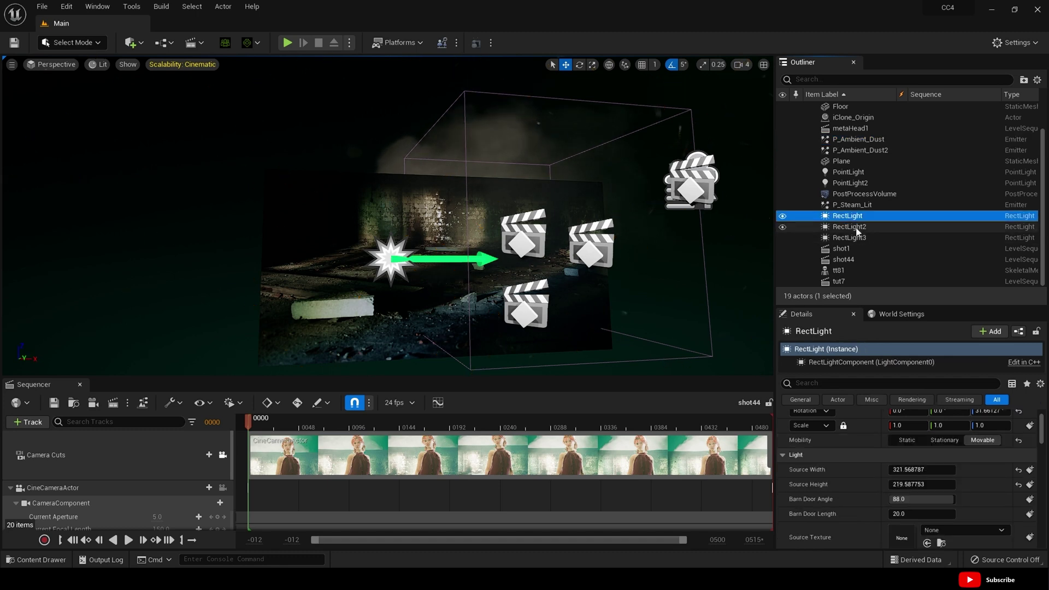
click(855, 227)
click(851, 237)
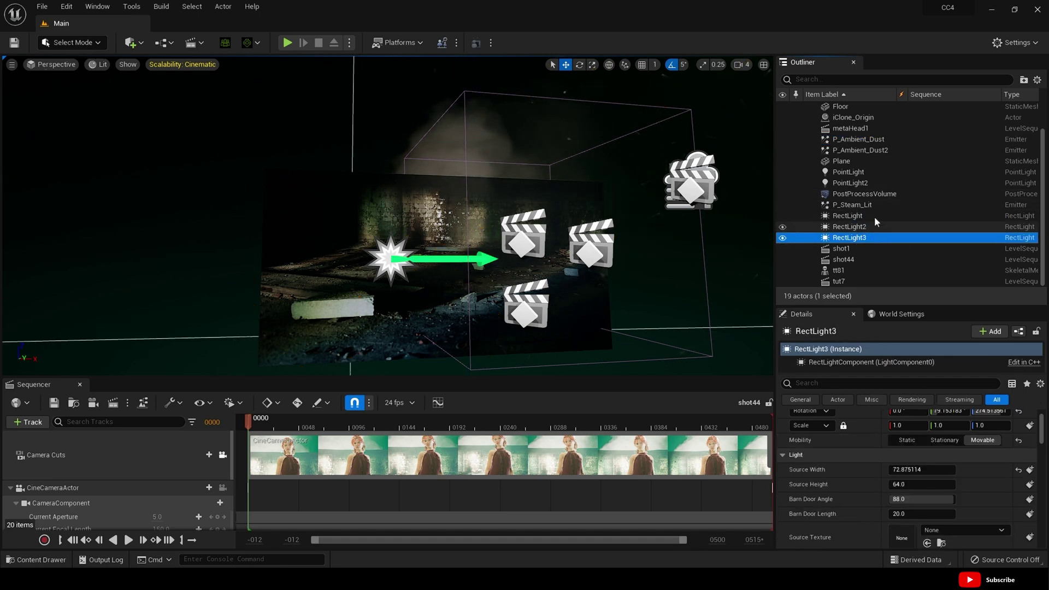
click(853, 183)
click(857, 173)
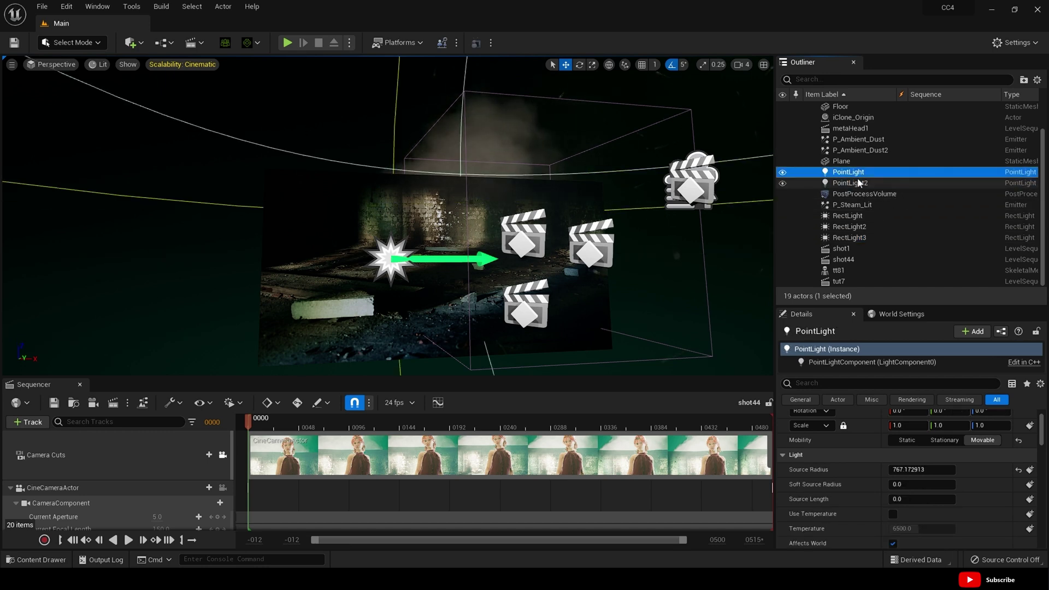
click(859, 184)
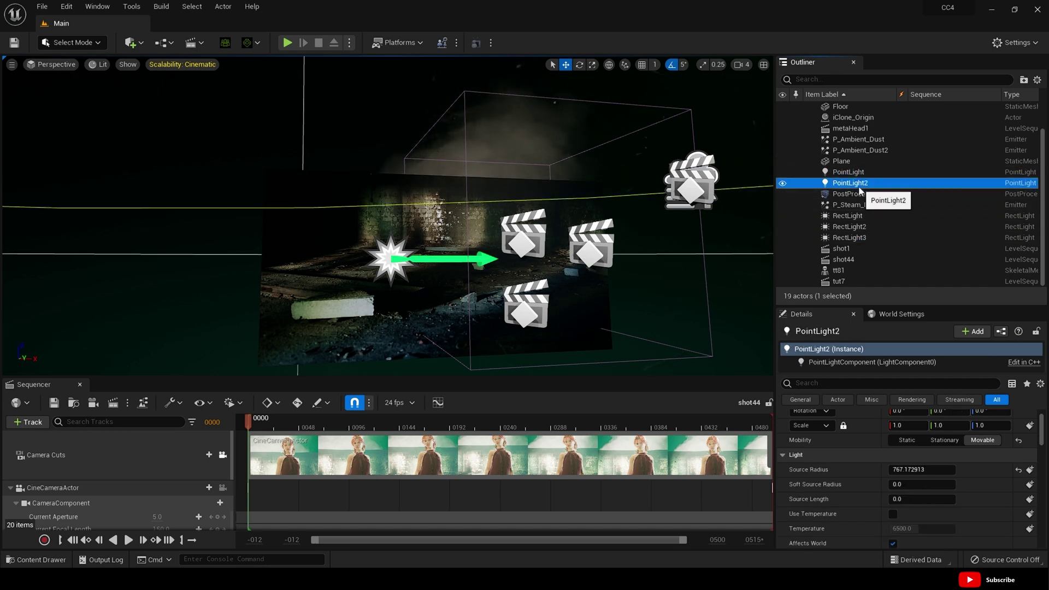
- Switch to the Cinematic Viewport and lock the view to the shot44 cine camera
click(57, 65)
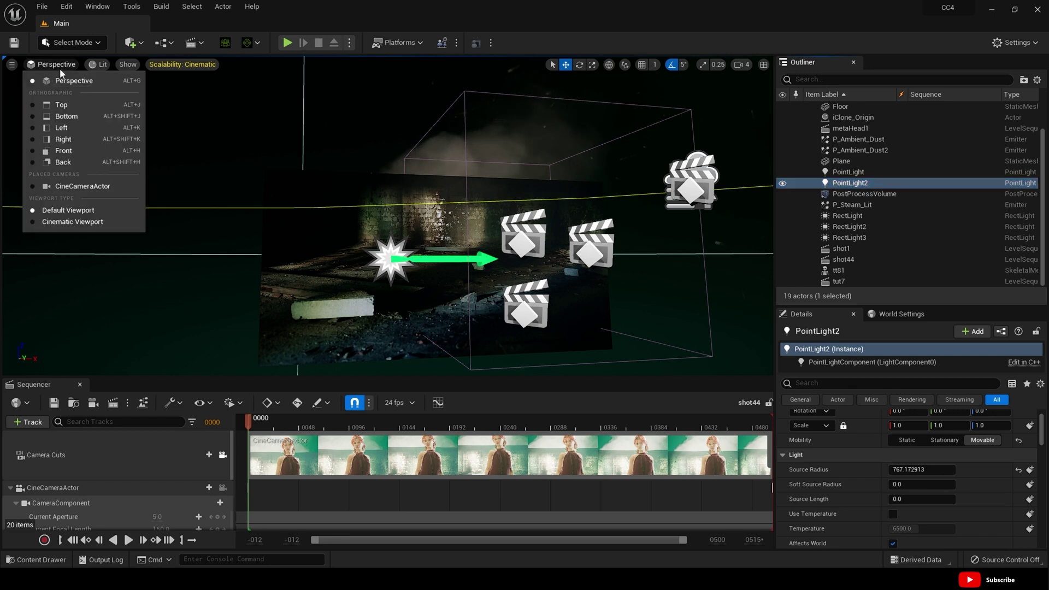
click(75, 222)
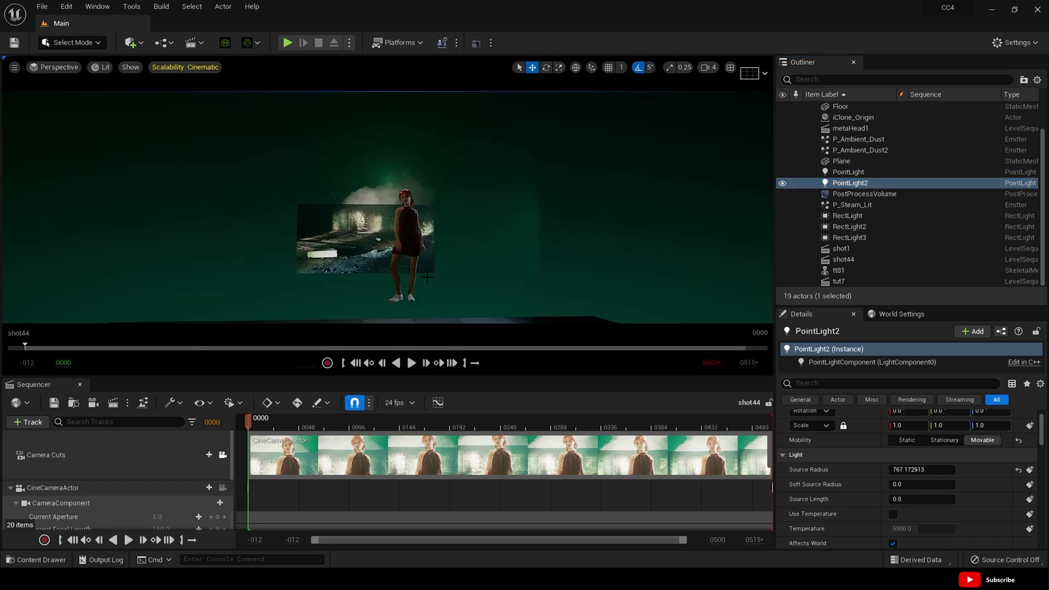
click(222, 455)
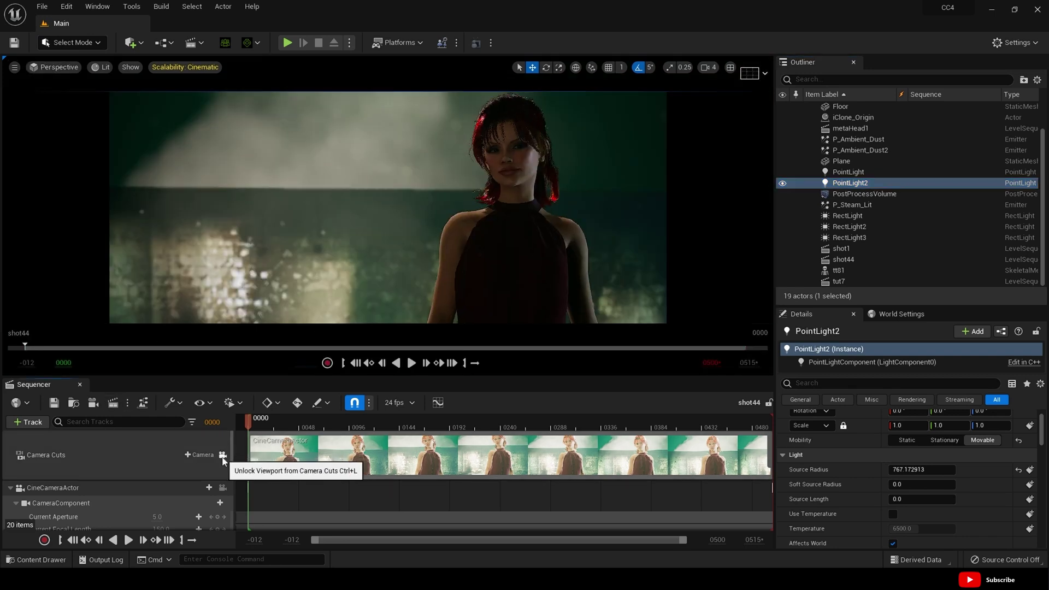